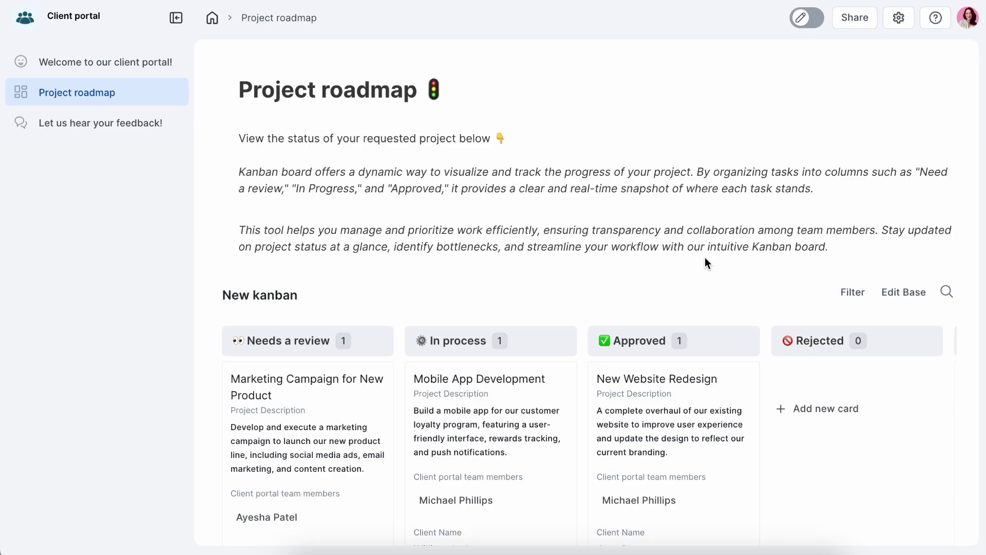
- Scroll down, right and left through the Project roadmap kanban board to preview it
scroll(705, 257, down, 4)
scroll(704, 257, right, 6)
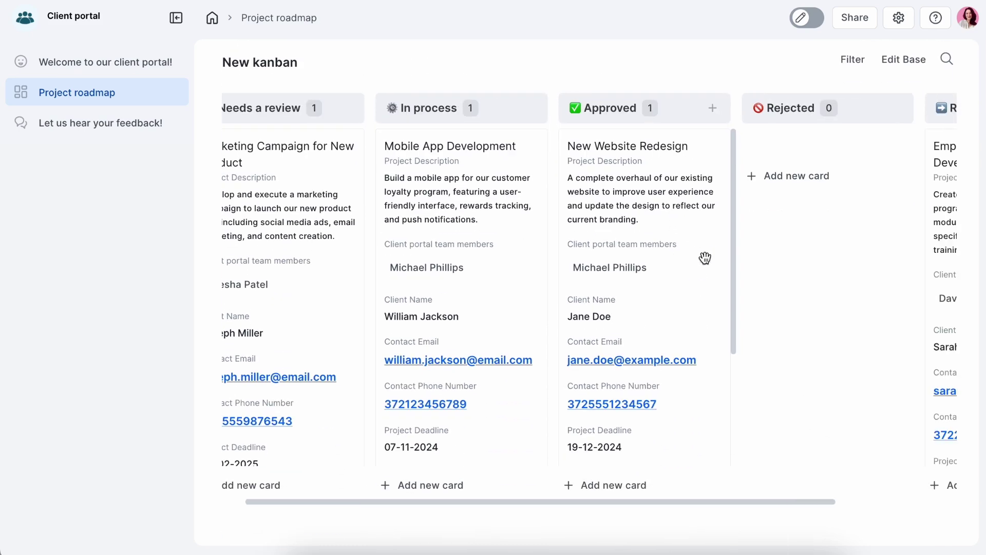
scroll(705, 257, left, 4)
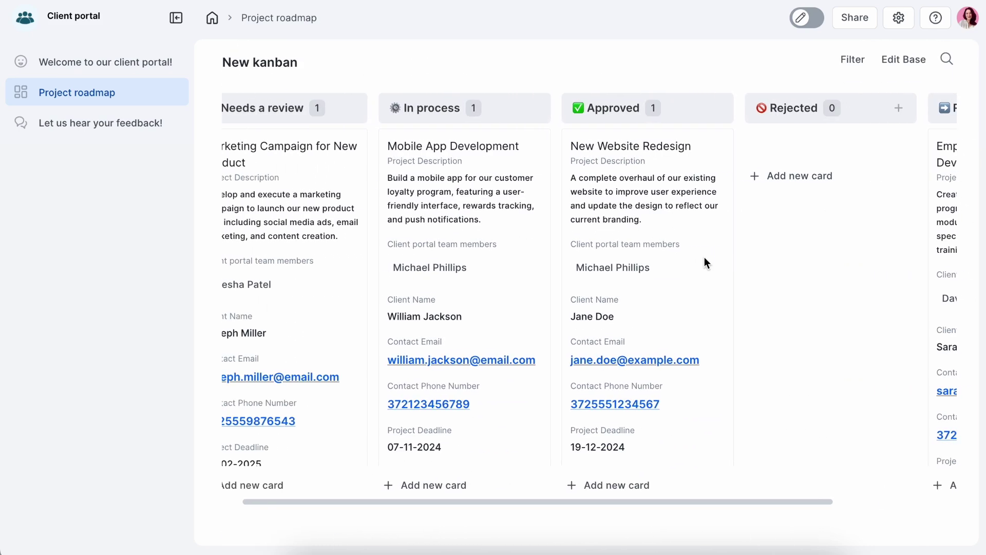
scroll(704, 256, down, 1)
scroll(704, 257, down, 3)
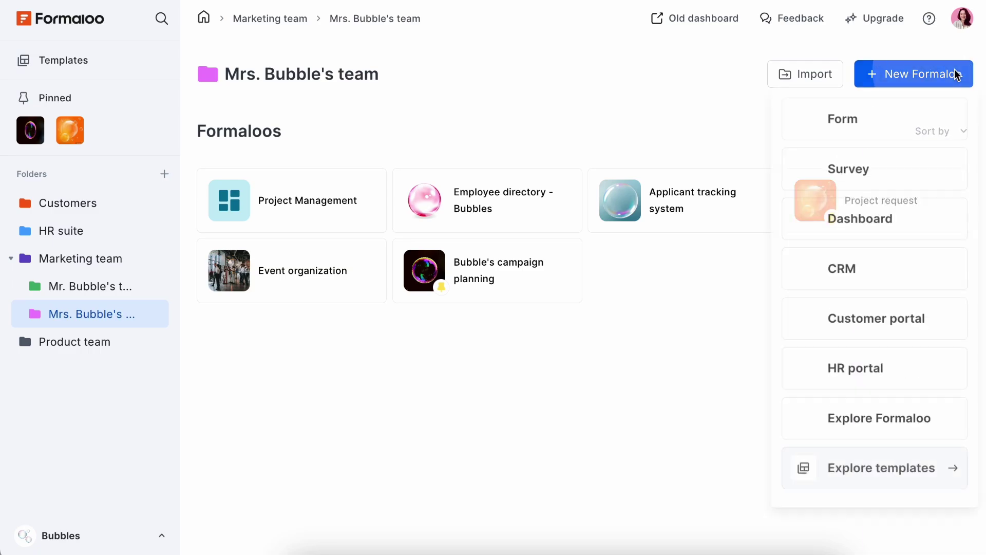
- Create a new Form project named 'Client portal - Bubbles'
click(888, 129)
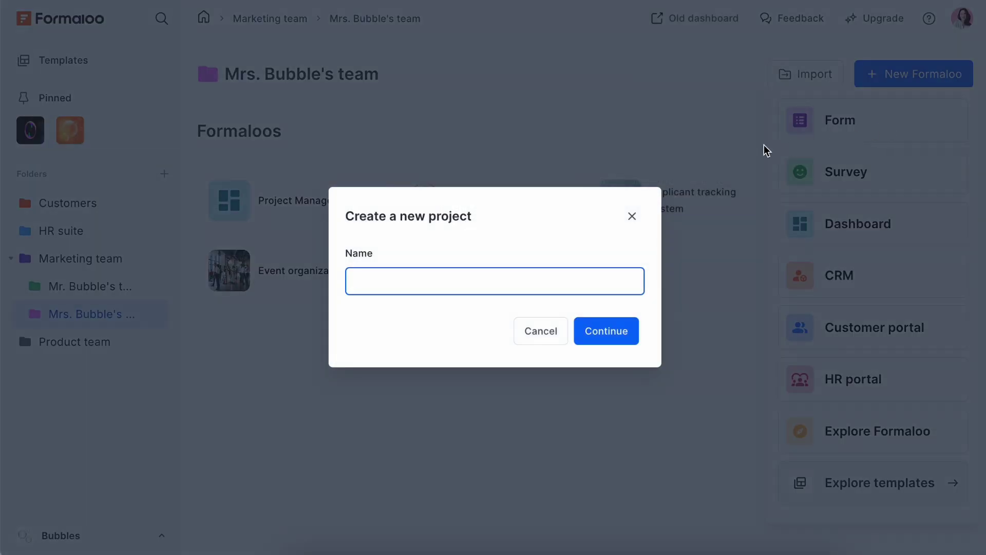
text(Client portal - Bubbles)
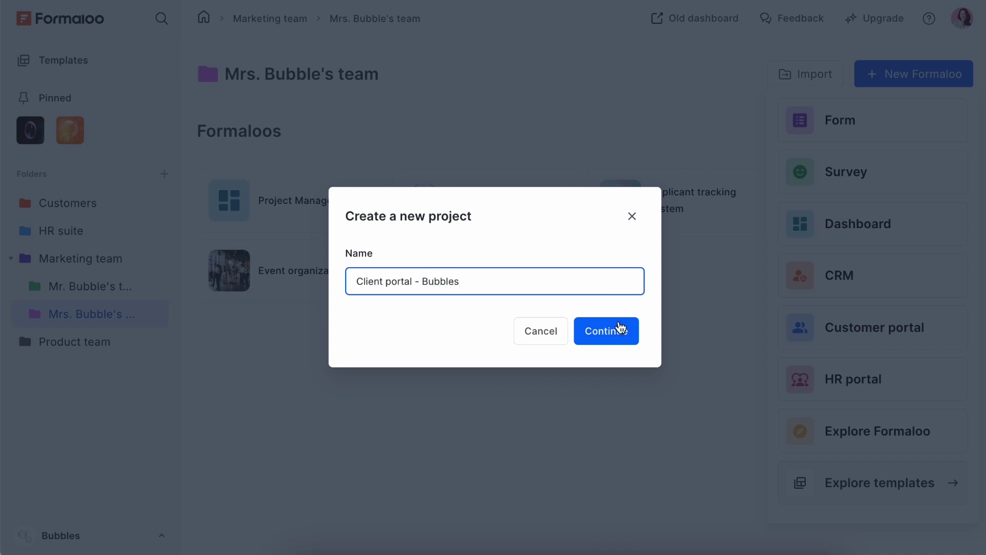
click(622, 332)
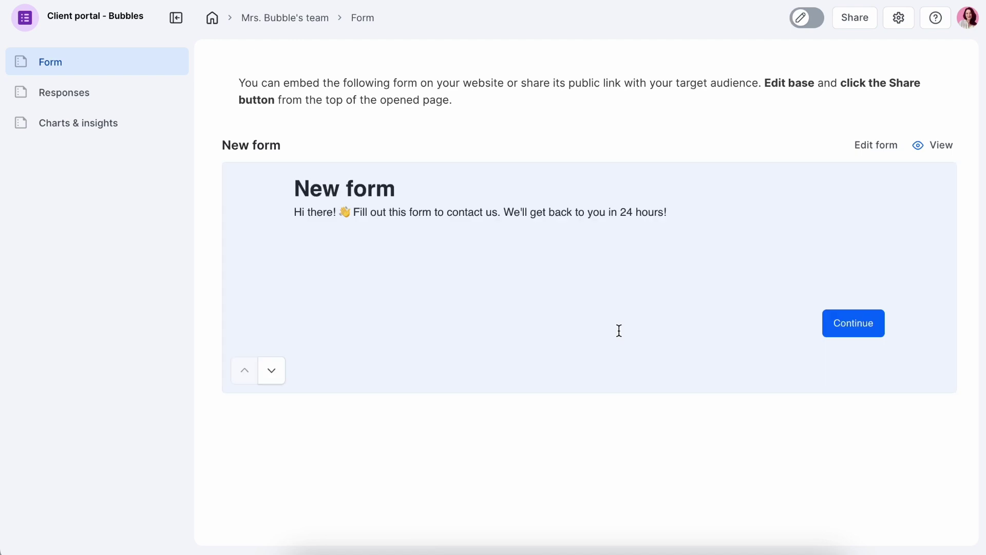
- In Edit Mode, delete the default Form and Charts & insights pages and add a blank page
click(805, 19)
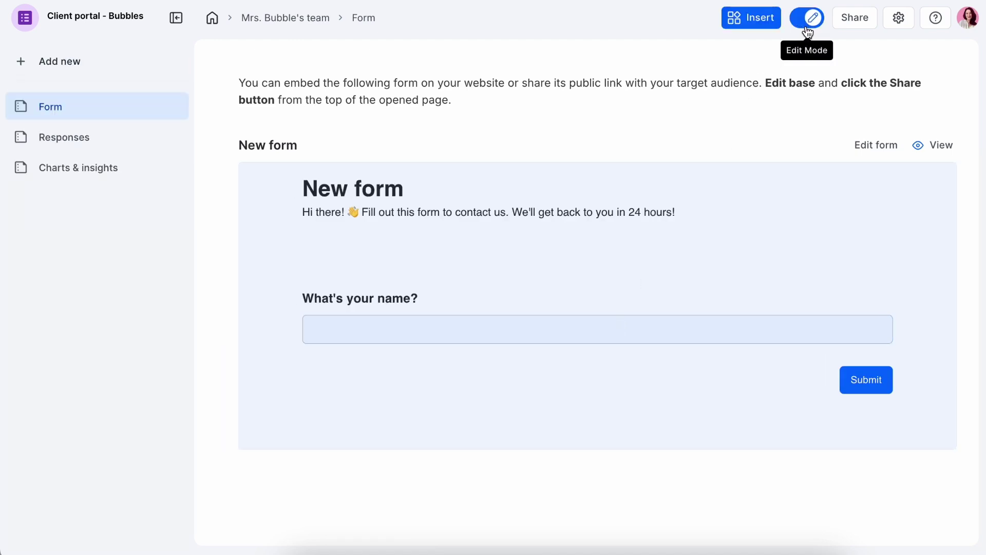
click(168, 106)
click(200, 186)
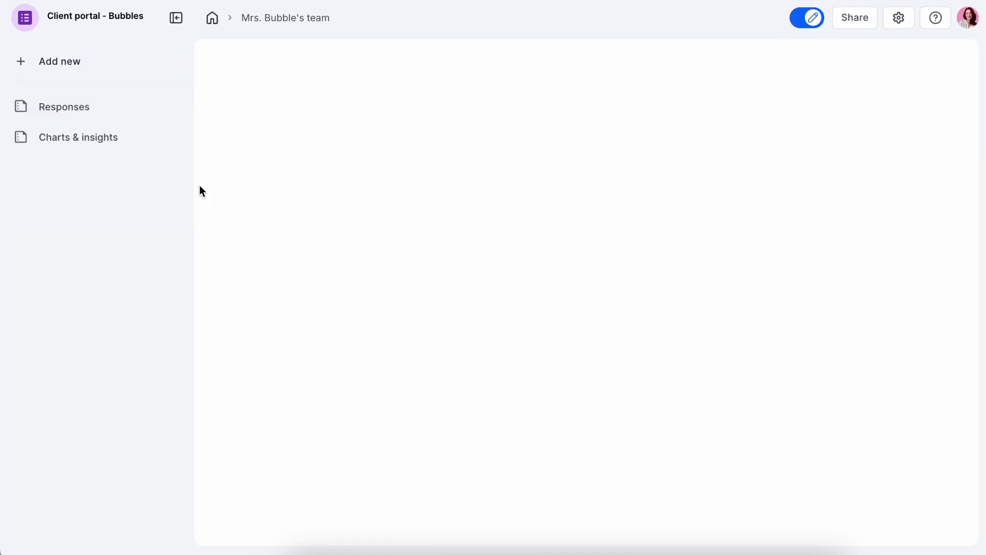
click(93, 67)
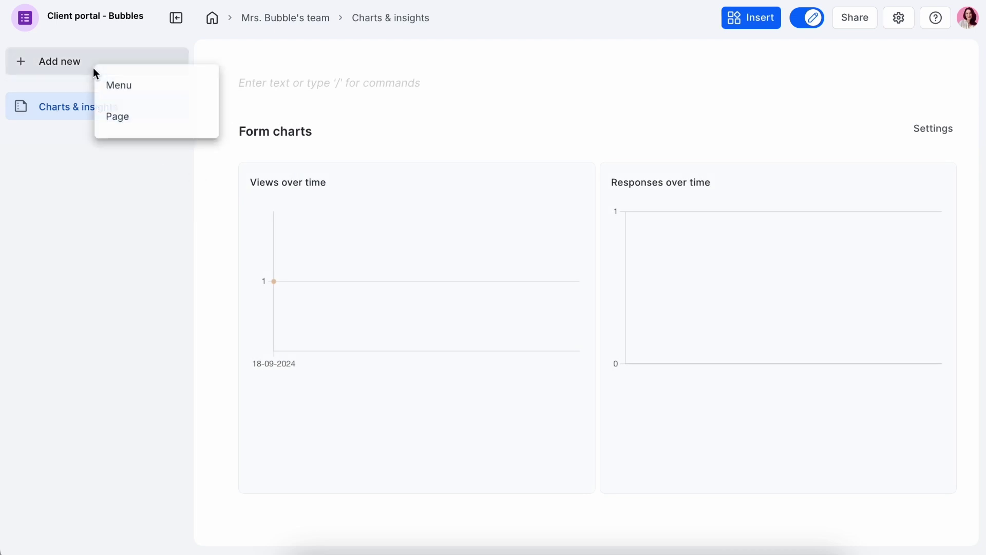
click(122, 118)
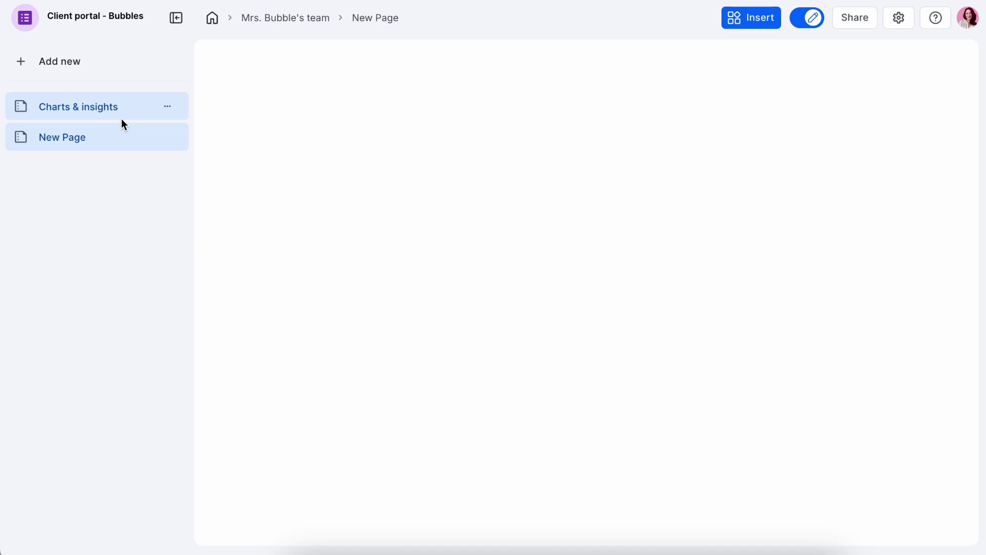
click(167, 107)
click(213, 185)
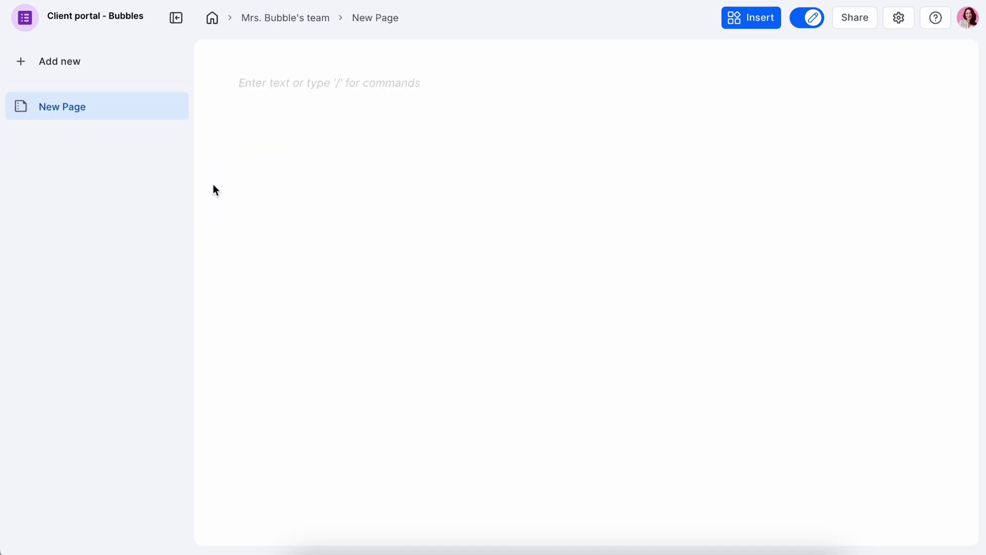
- Rename the new page 'Welcome to our portal' with a smiley icon, and add another page
double_click(74, 110)
text(Welcome to our portal!)
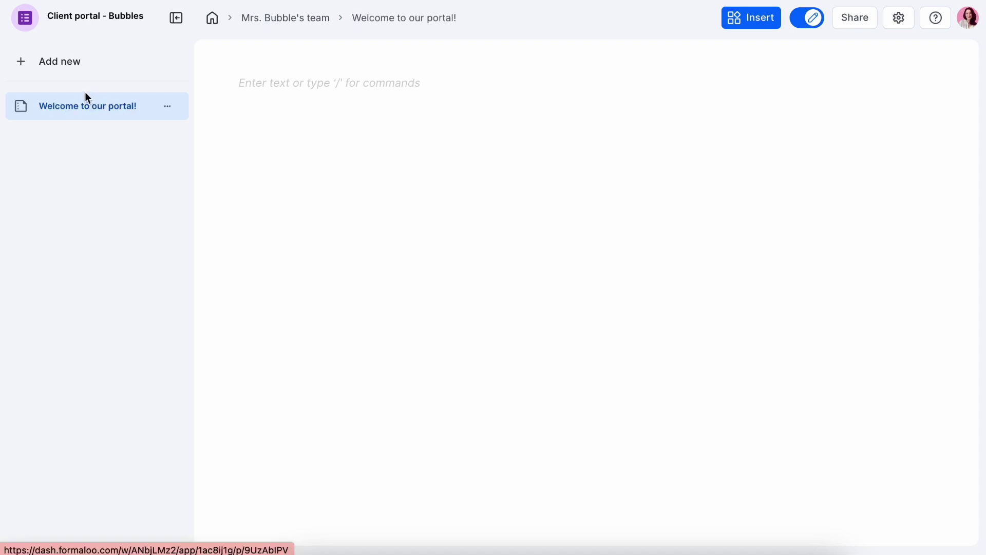
click(22, 106)
click(147, 334)
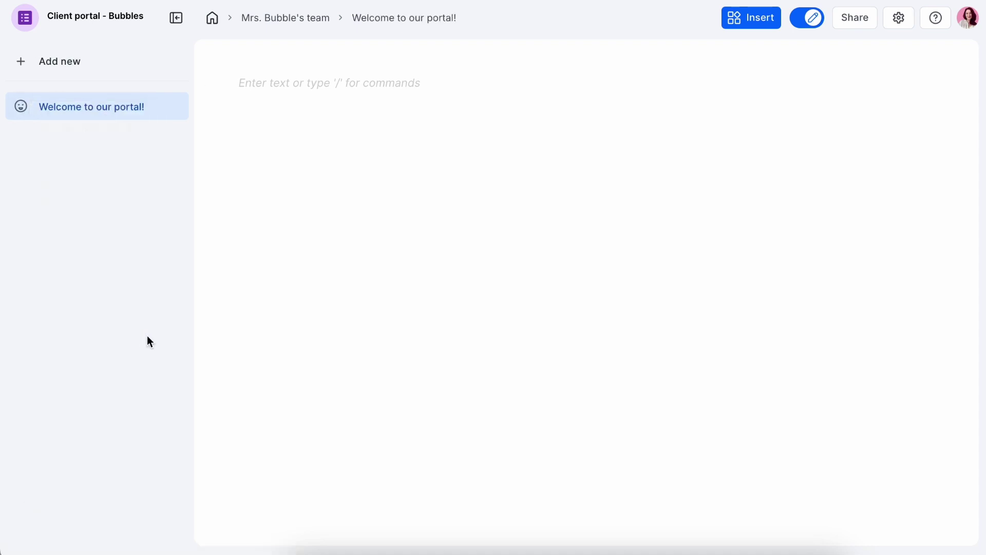
click(76, 59)
click(98, 103)
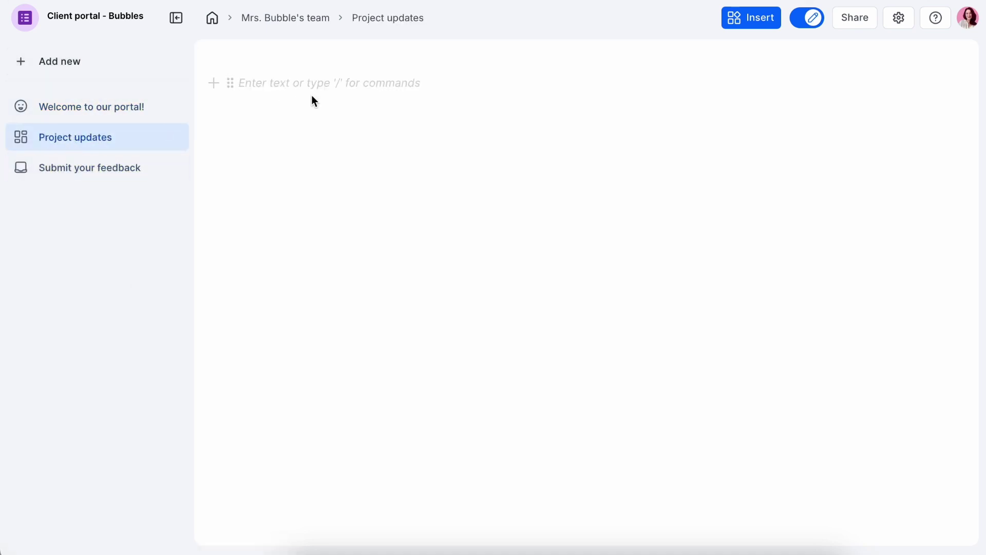
- Add a new form block titled 'Project request form' to the Project updates page
text(/)
click(313, 264)
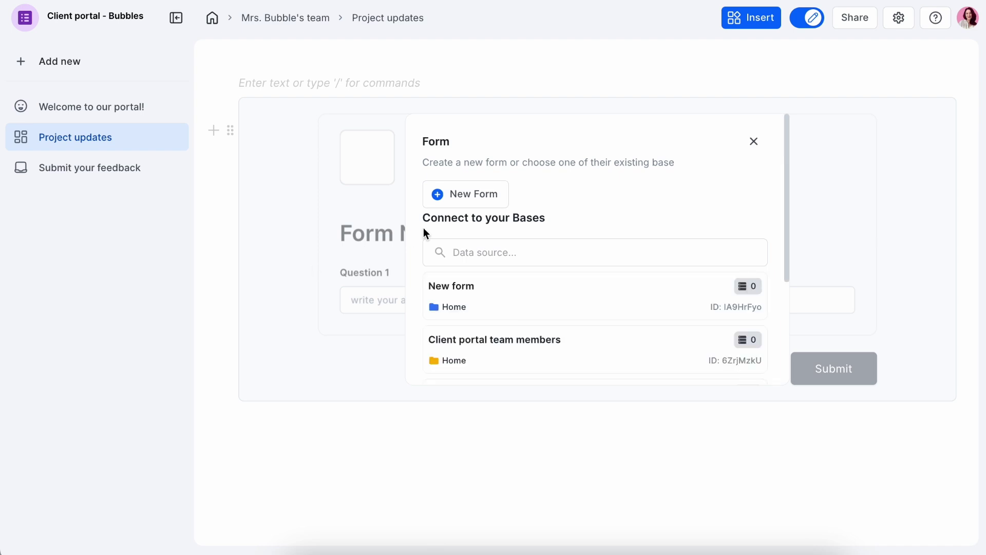
click(470, 208)
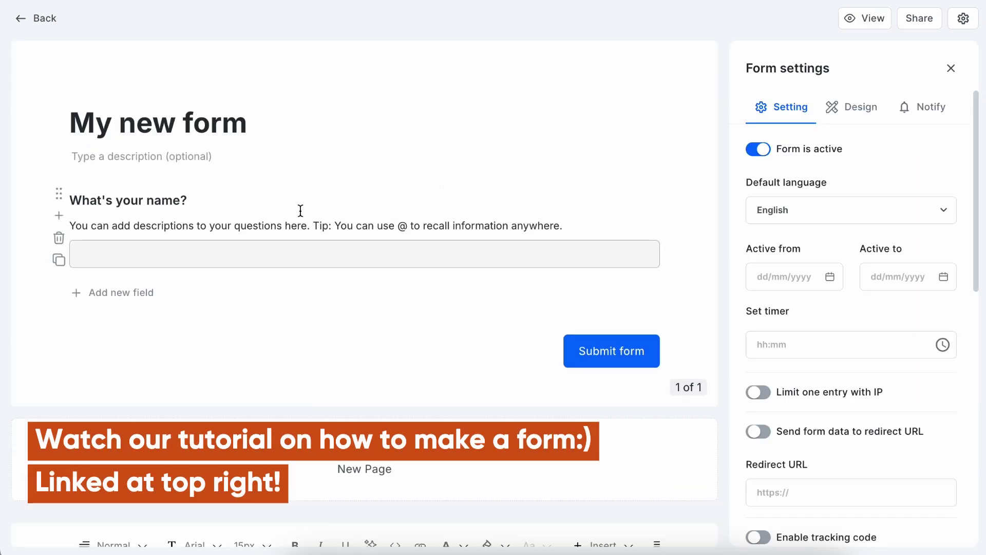
key(ctrl+shift+Left)
key(ctrl+shift+Left)
key(ctrl+shift+Left)
text(Submit)
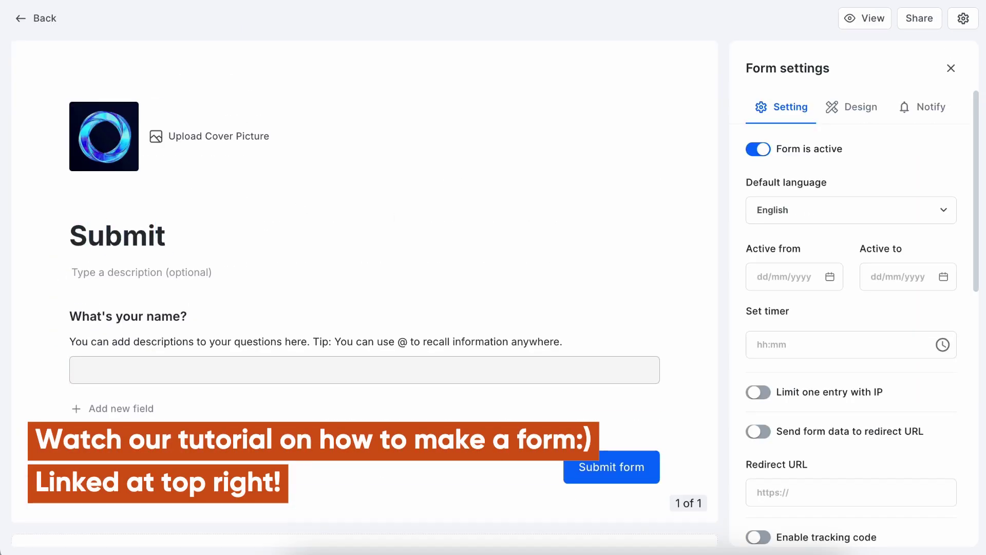
key(ctrl+BackSpace)
text(Project request form)
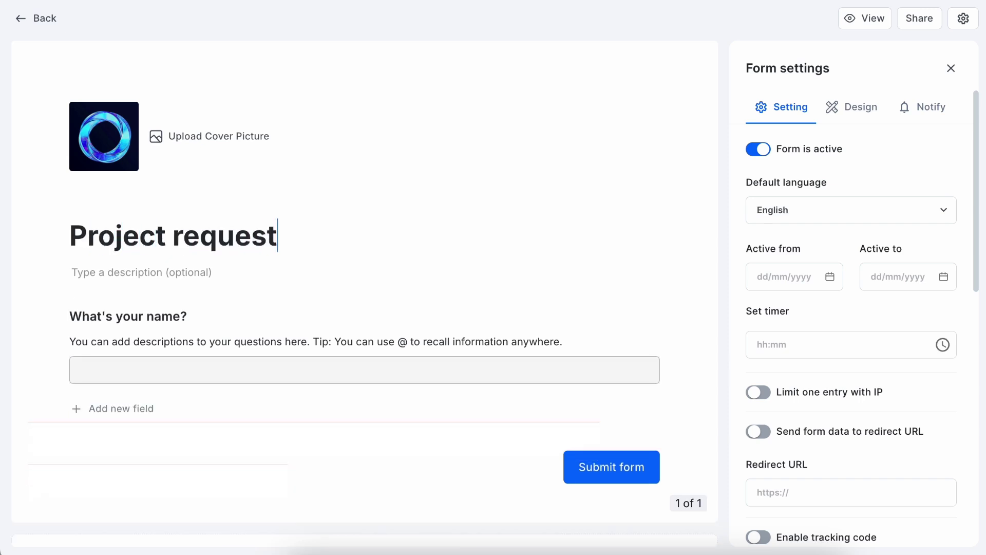
click(232, 305)
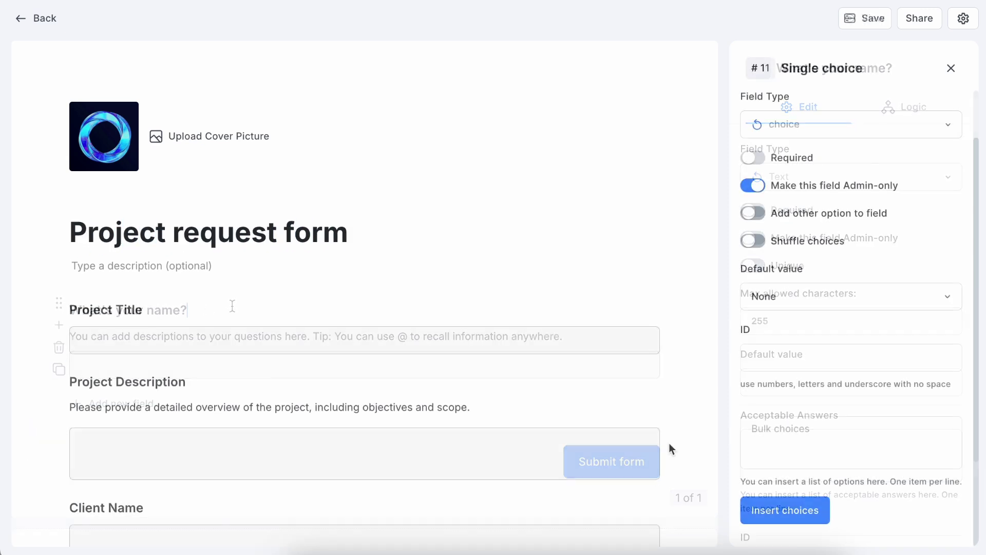
scroll(669, 447, down, 8)
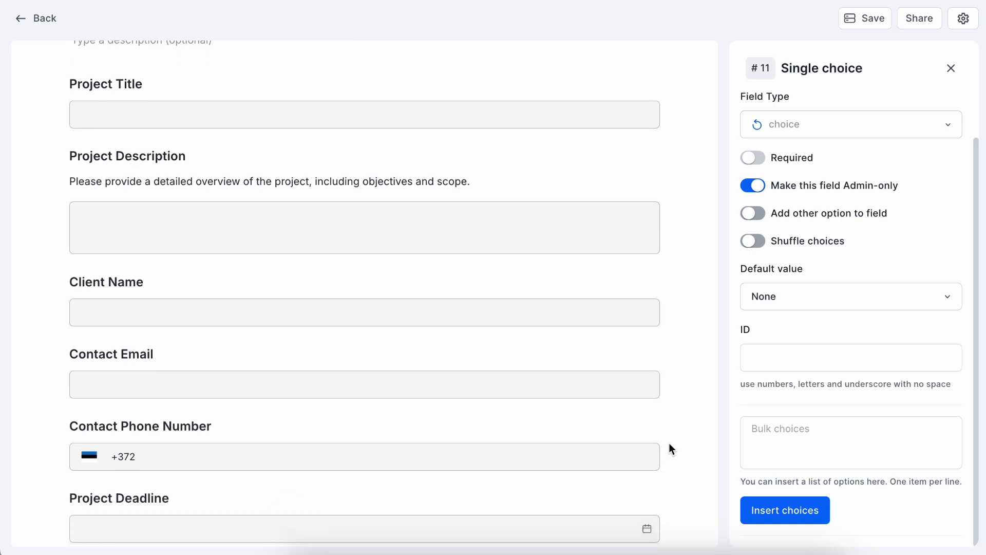
scroll(669, 444, down, 10)
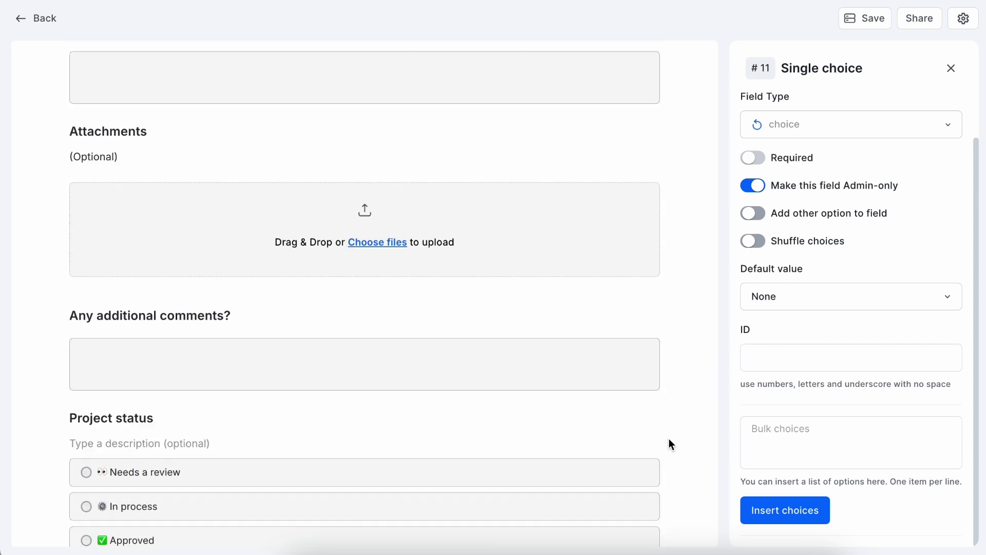
scroll(668, 444, down, 2)
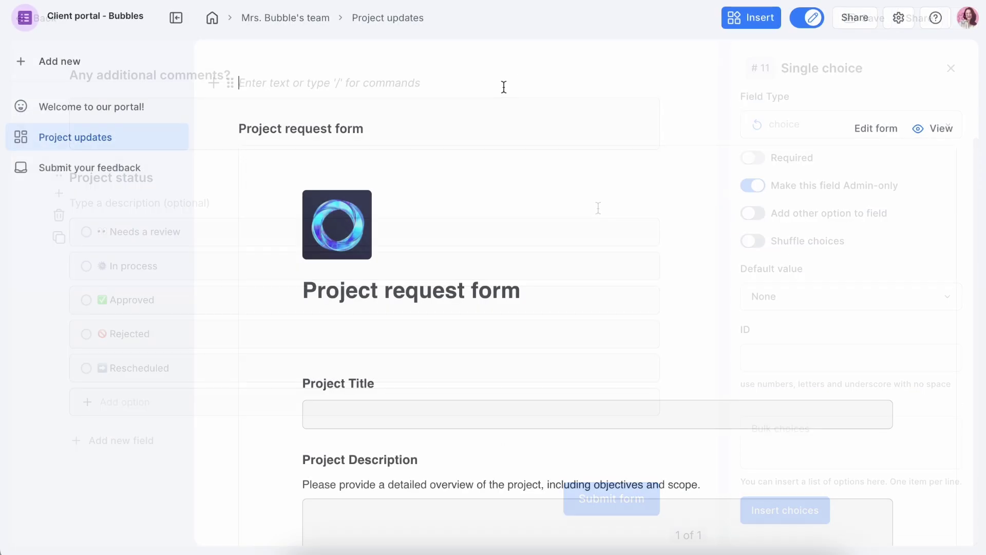
- Add a kanban board using Project request form as its data source
text(/)
click(374, 176)
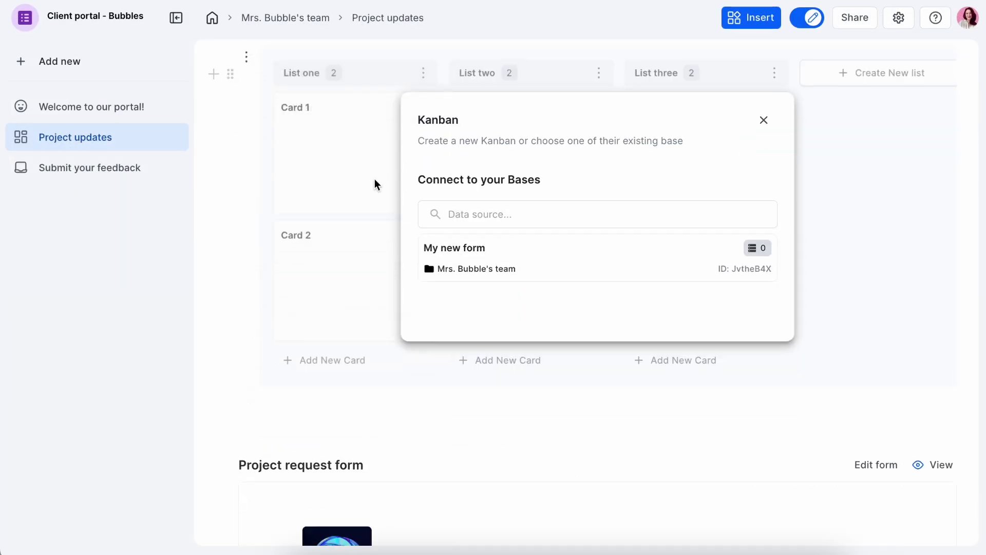
text(pro)
click(523, 258)
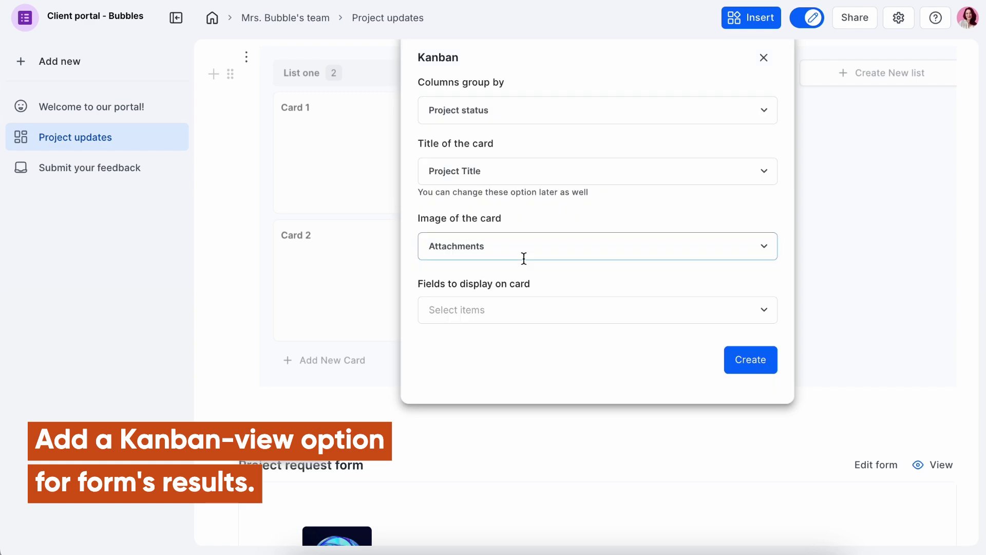
click(738, 362)
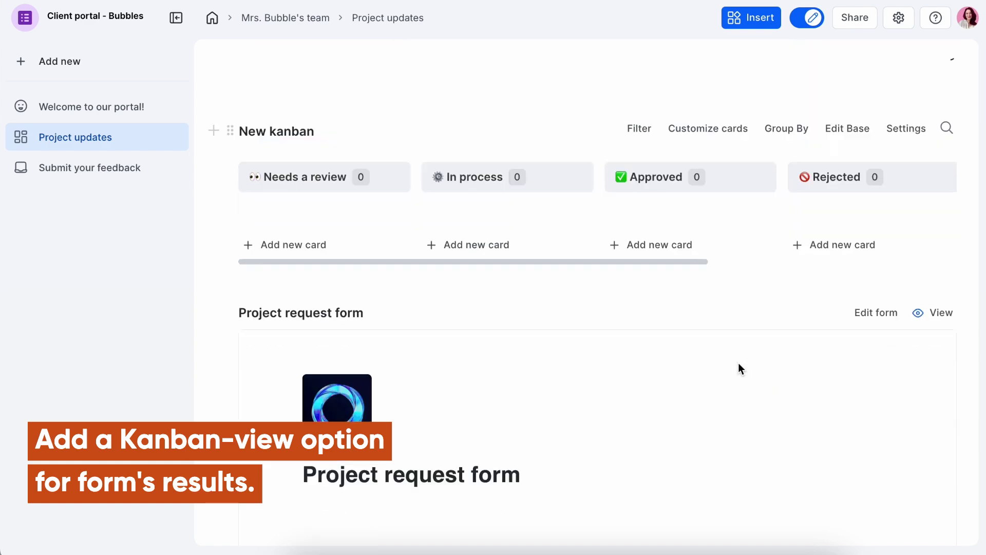
scroll(628, 277, down, 15)
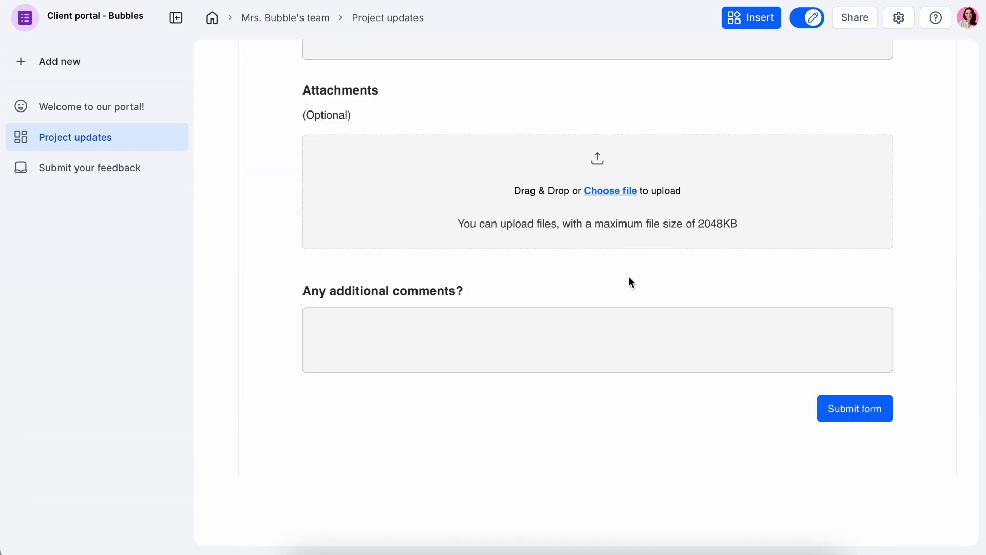
click(485, 509)
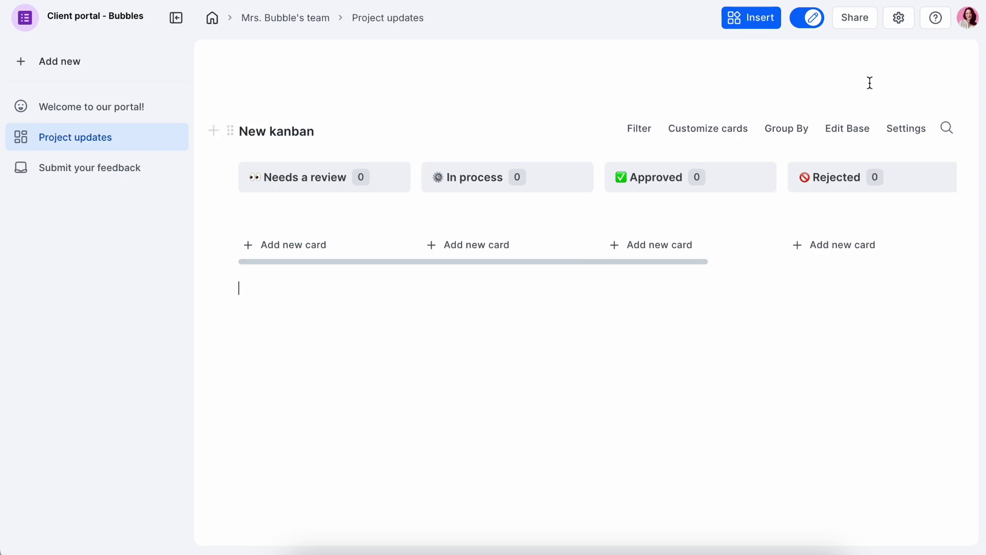
- Turn on Public View and Enable user portal mode in the App settings
click(902, 24)
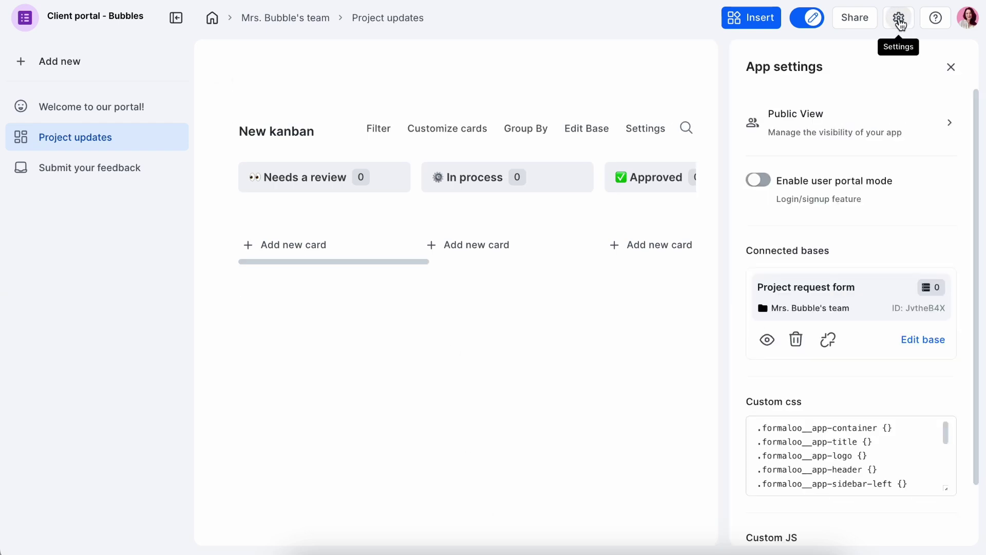
click(857, 131)
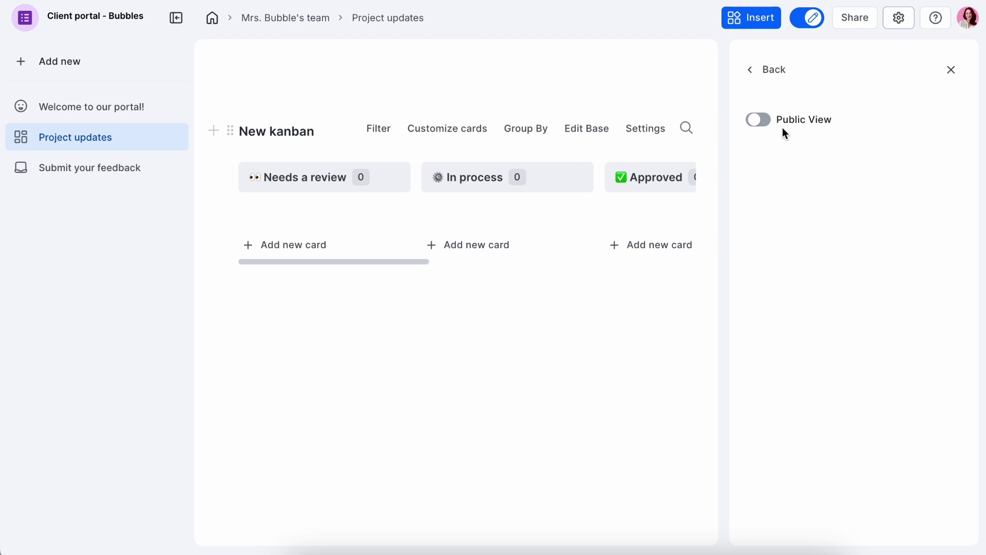
click(760, 123)
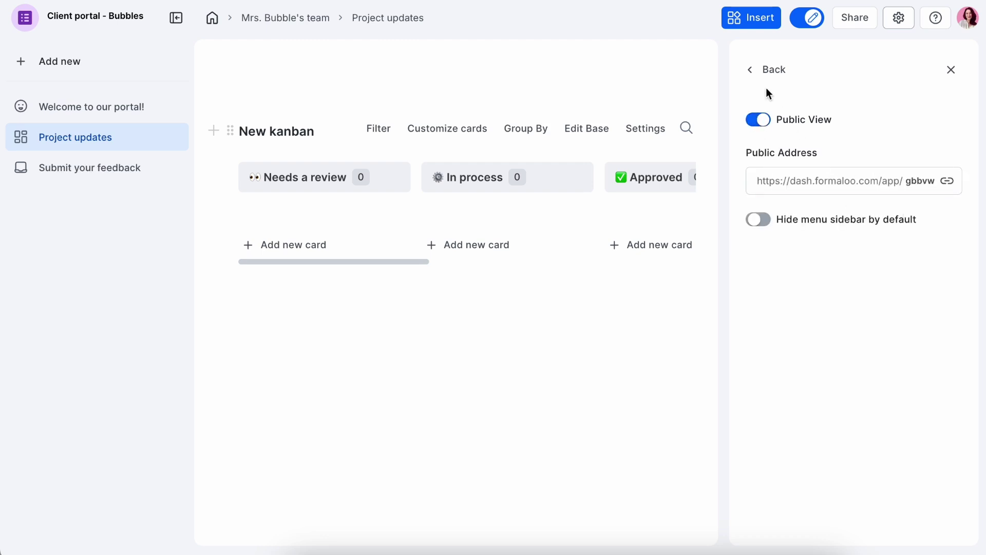
click(751, 71)
click(762, 184)
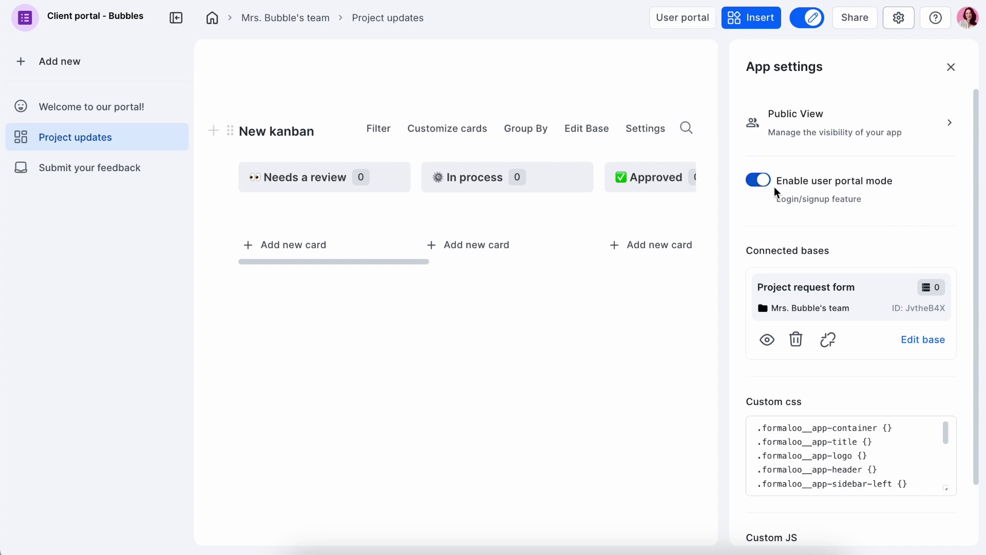
click(953, 67)
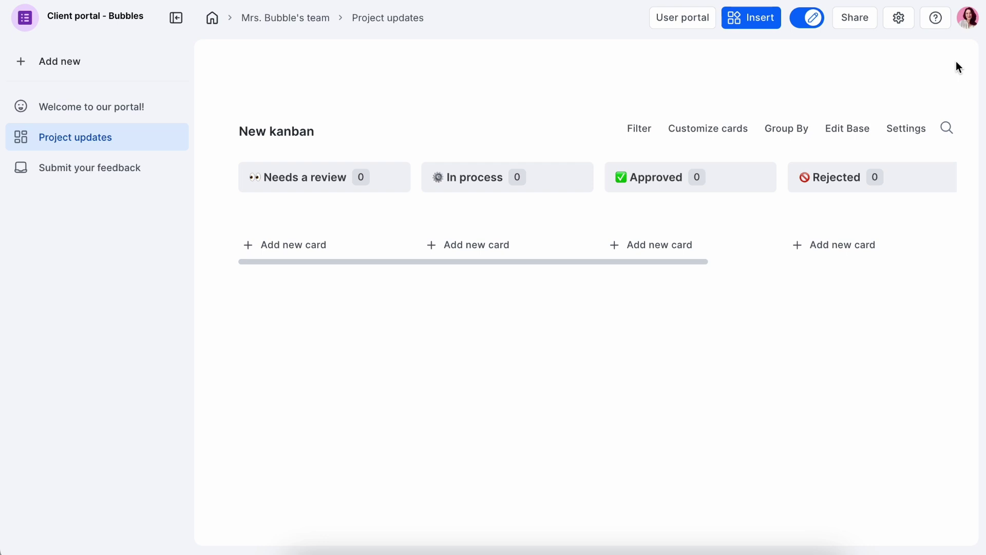
- Launch the User portal Setup Wizard, choose Import users, and download the template file
click(696, 23)
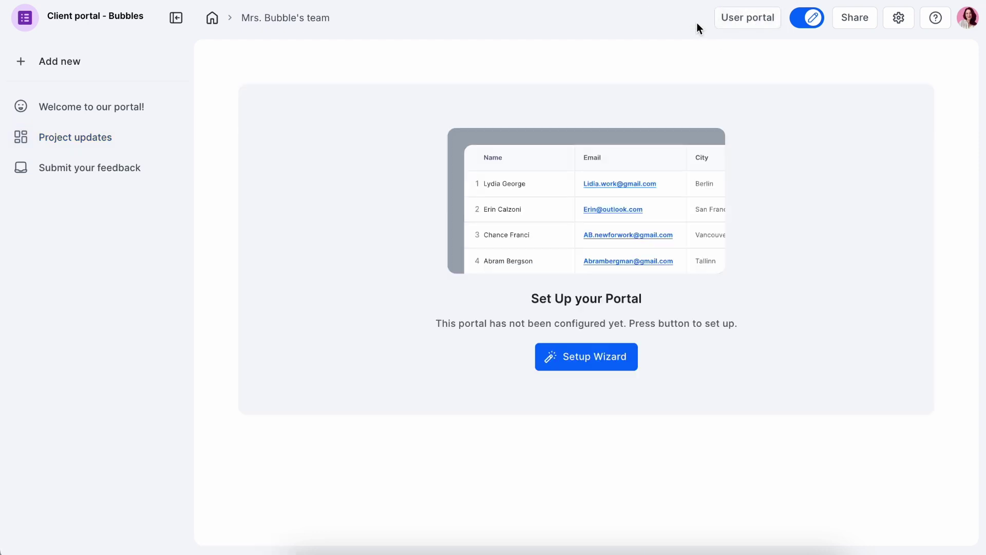
click(601, 363)
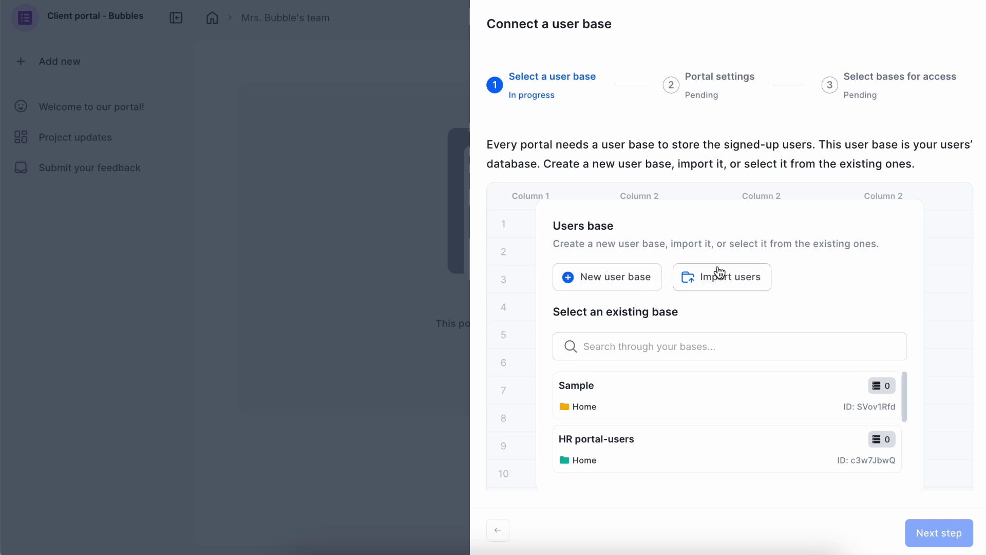
click(672, 346)
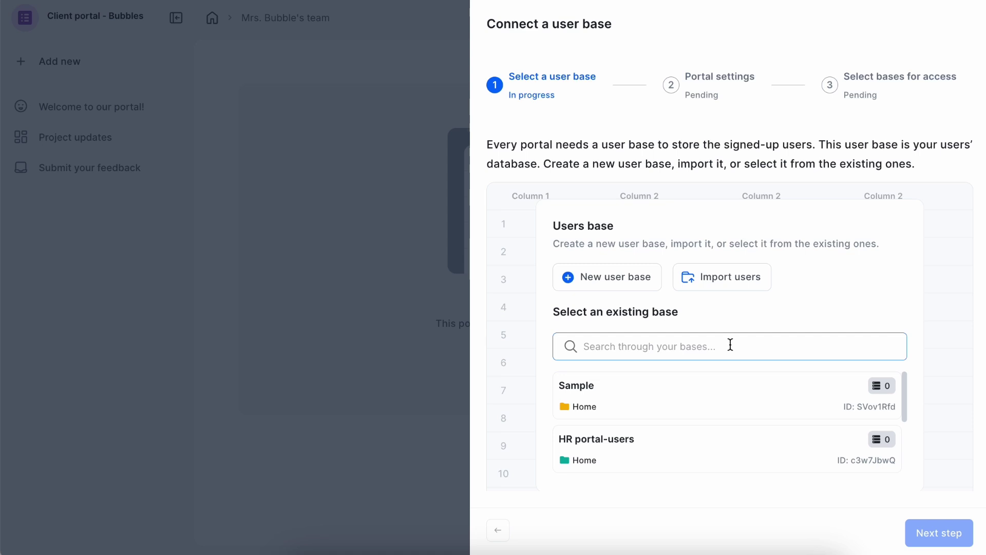
click(735, 285)
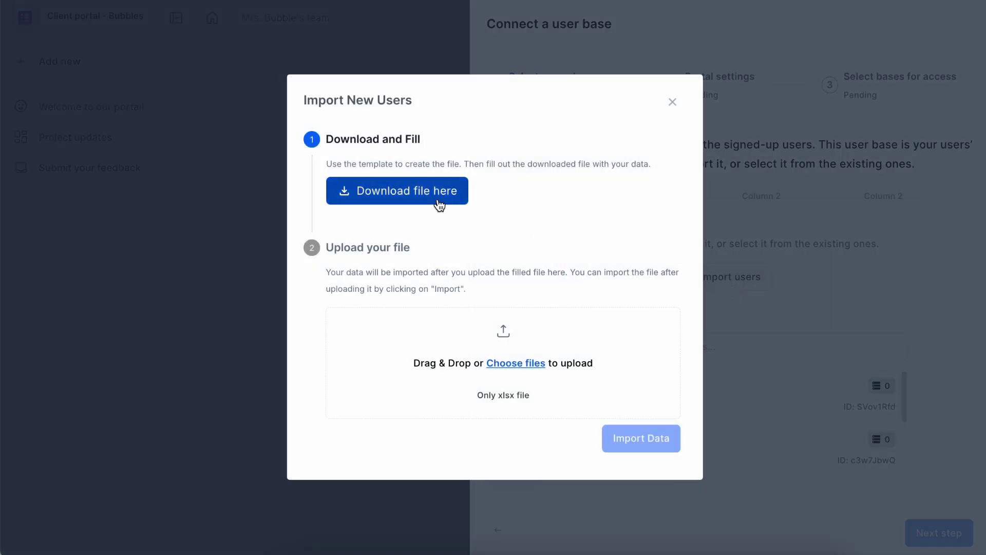
click(438, 199)
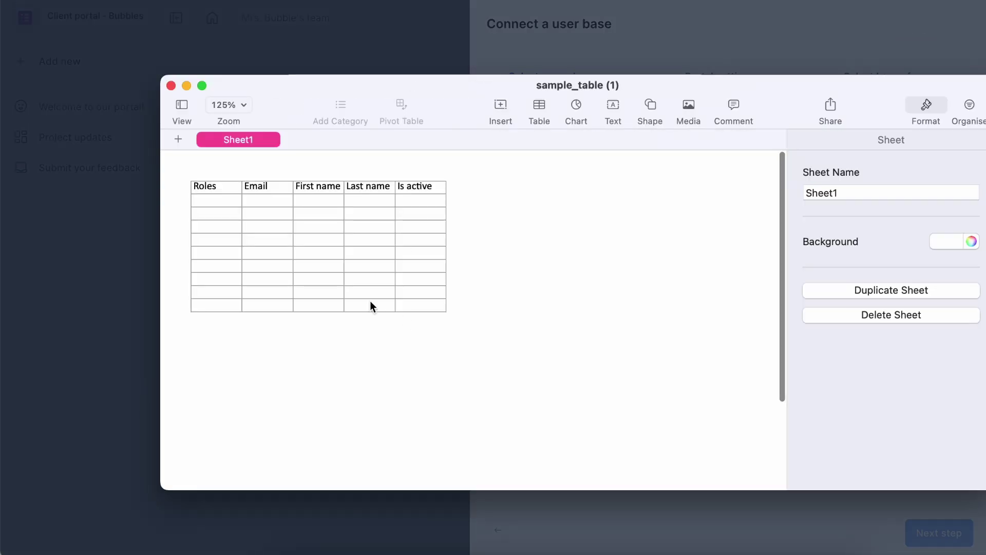
- Fill row 2 with role Admin, the user's e-mail, first name, last name and active Yes
click(226, 204)
text(Admin)
click(276, 204)
text(mary@example.com)
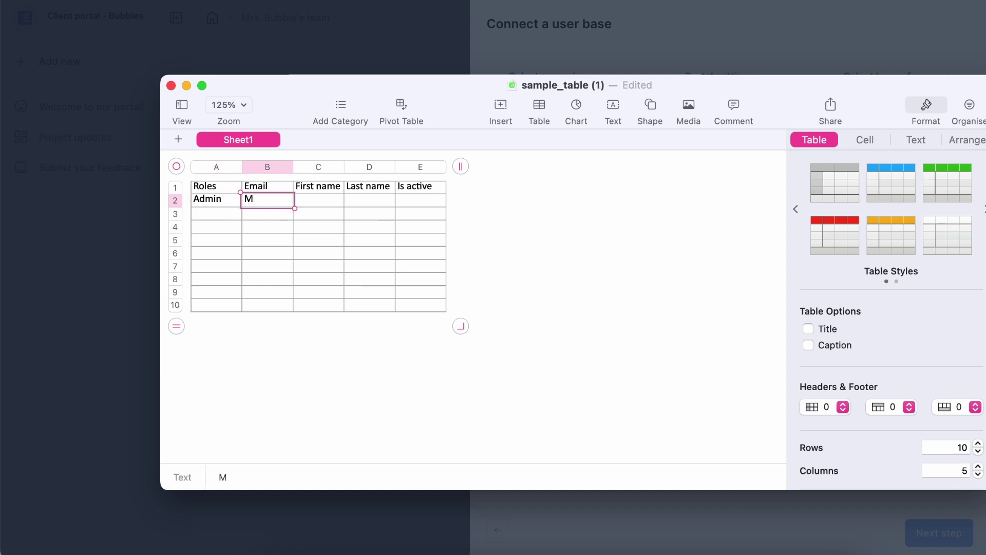
click(333, 204)
click(385, 202)
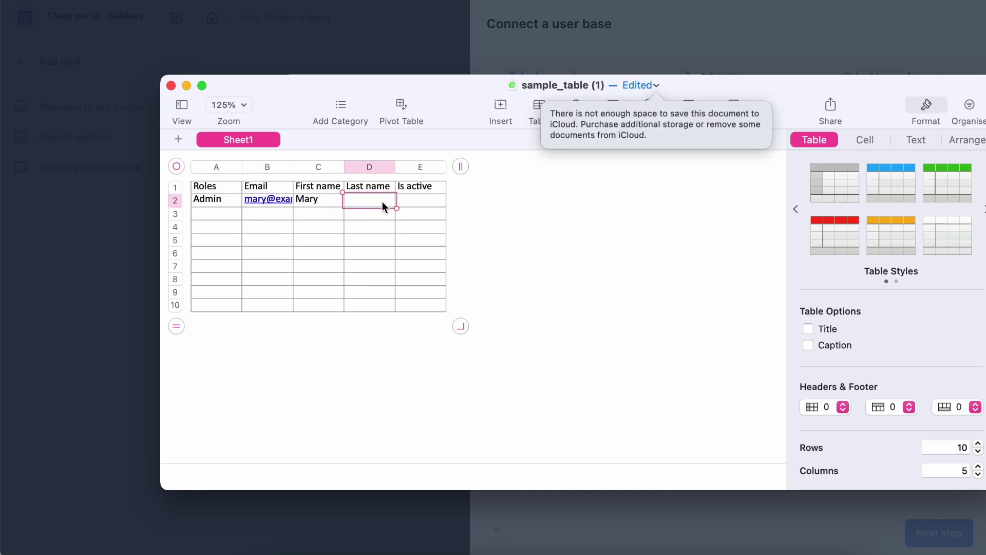
click(436, 205)
text(Yes)
- Import the filled user table into the portal's user base
click(467, 224)
click(206, 199)
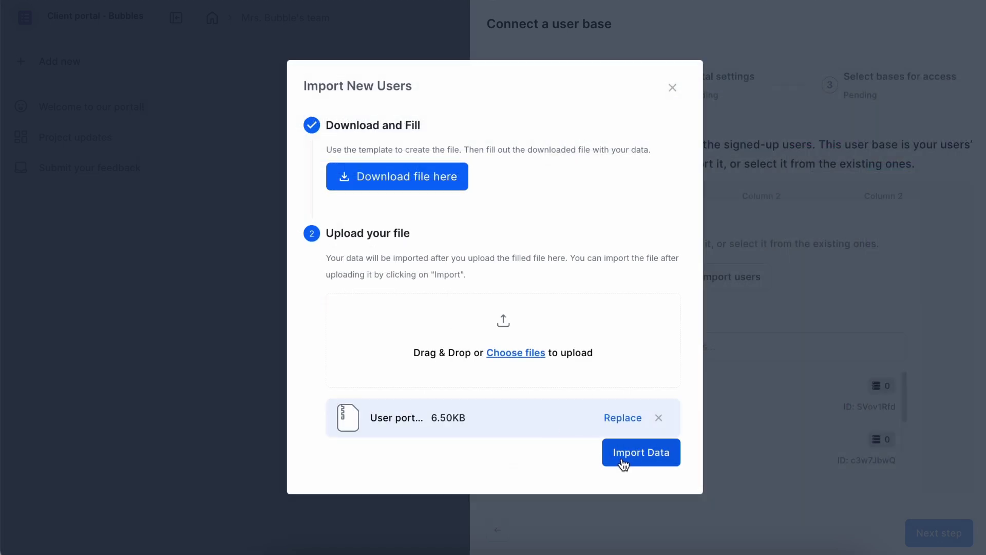
click(623, 459)
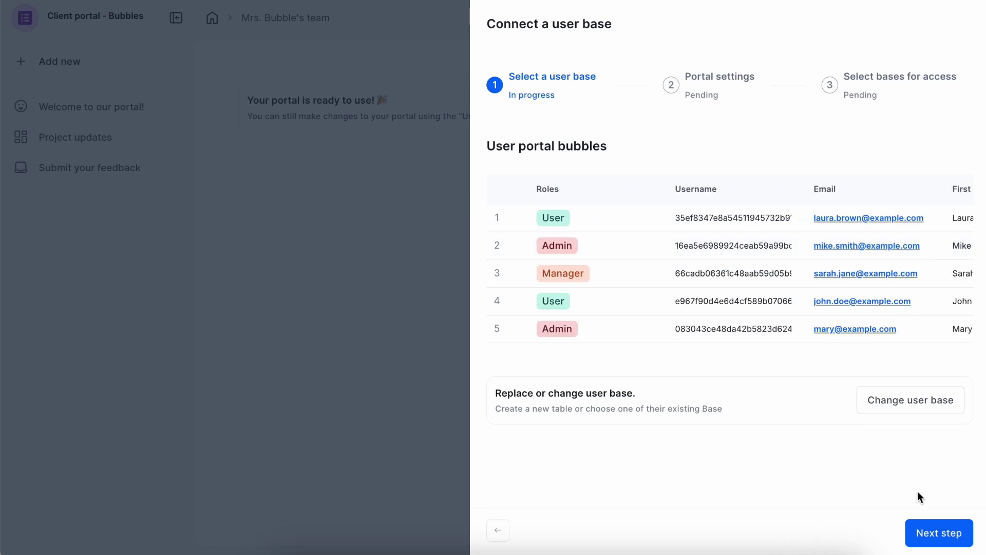
- Enable captcha and OTP login, keep Project request form tracked, and finish the setup
click(919, 539)
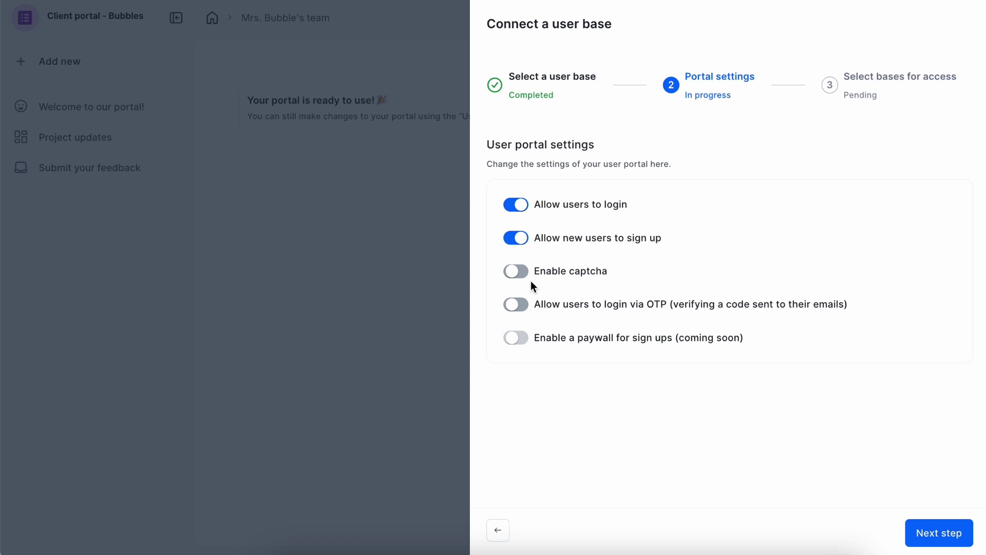
click(517, 273)
click(521, 306)
click(918, 539)
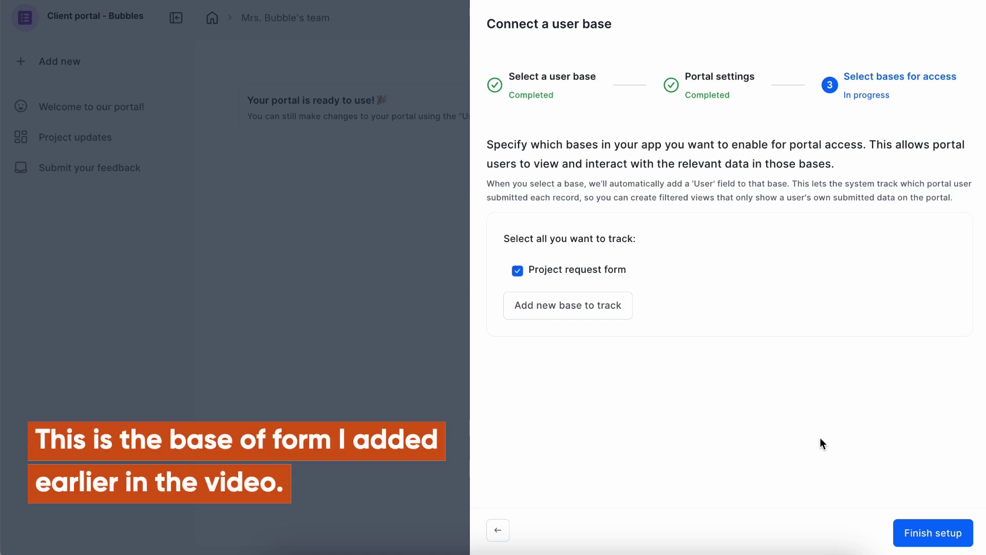
click(913, 546)
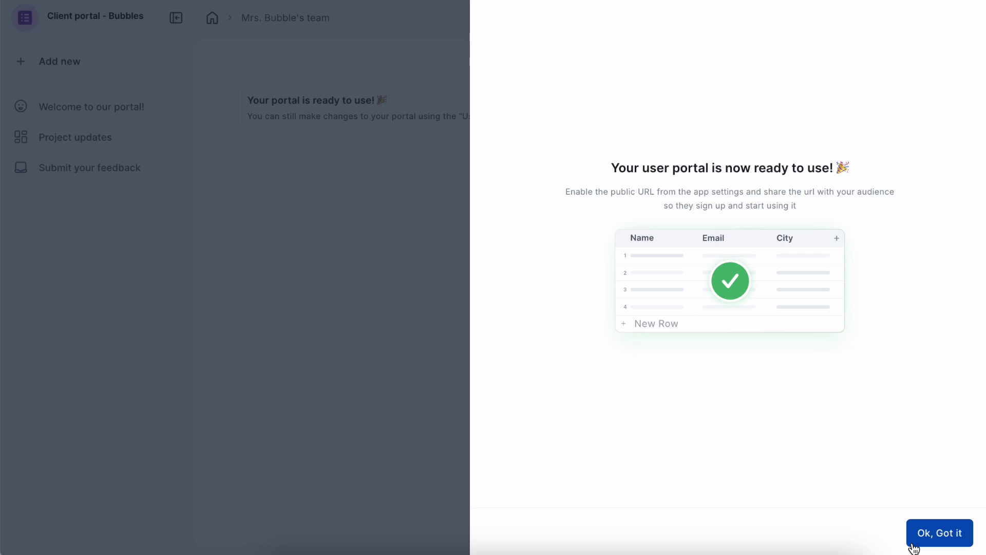
click(939, 533)
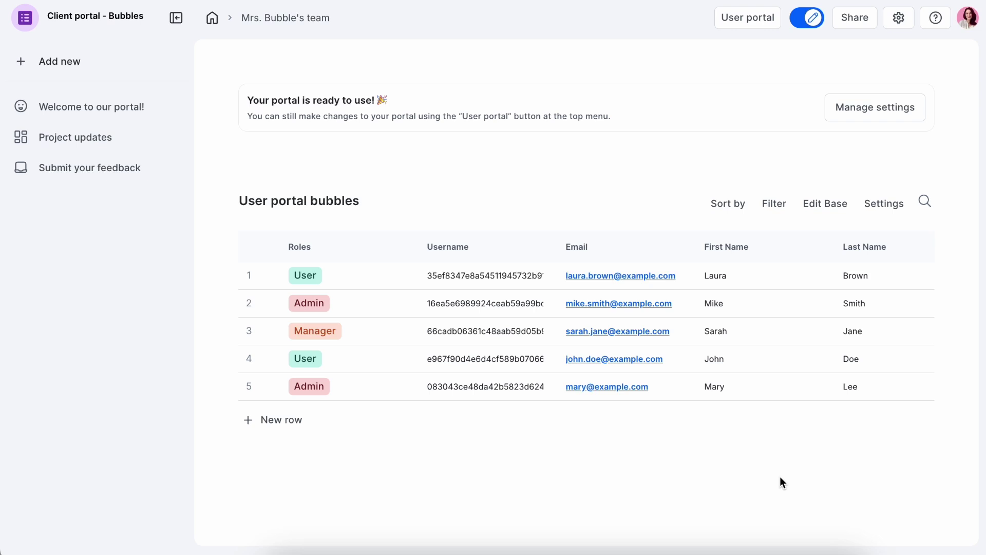
- Edit the User portal bubbles base, adding 'VIP member' to the Roles options, then save
scroll(761, 345, right, 5)
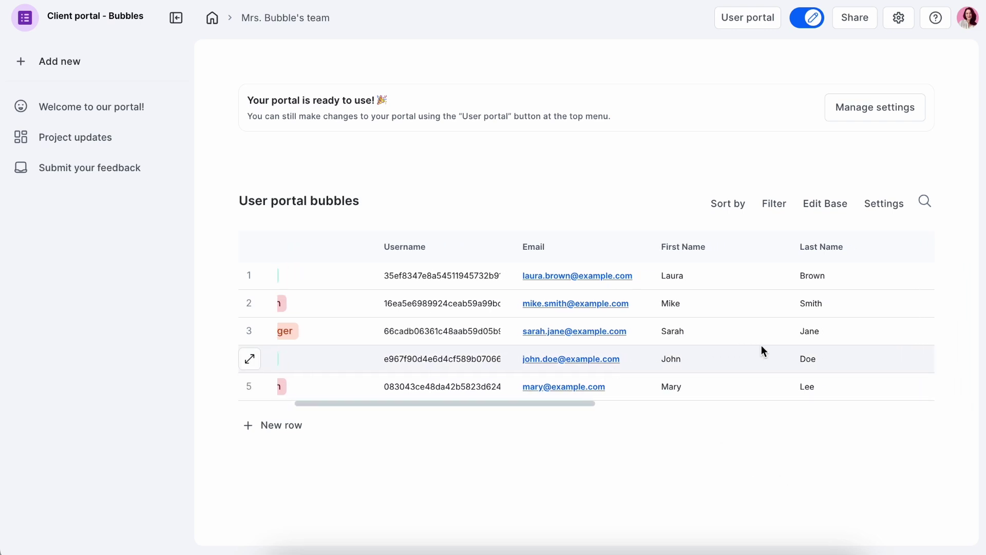
scroll(761, 345, right, 6)
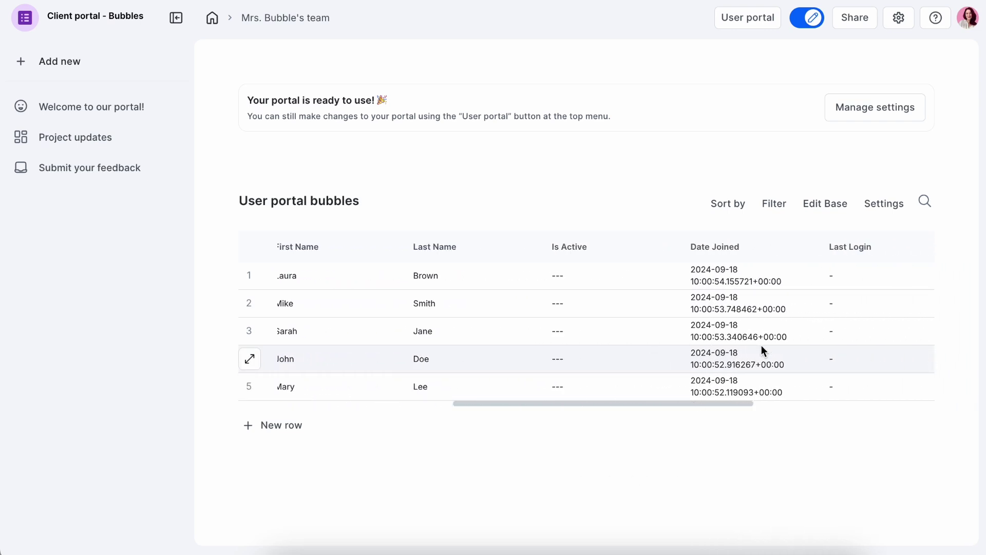
scroll(761, 345, right, 5)
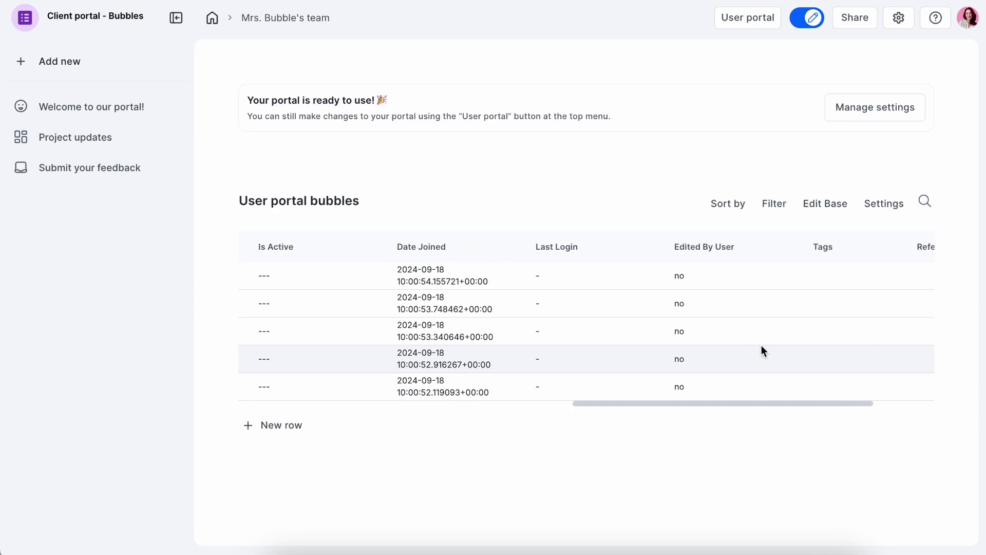
scroll(761, 345, left, 15)
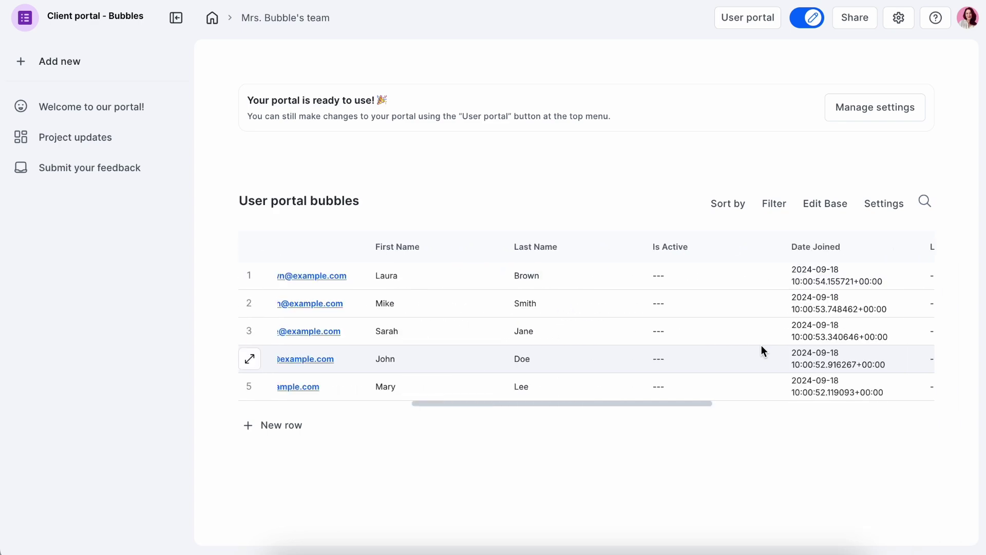
click(834, 207)
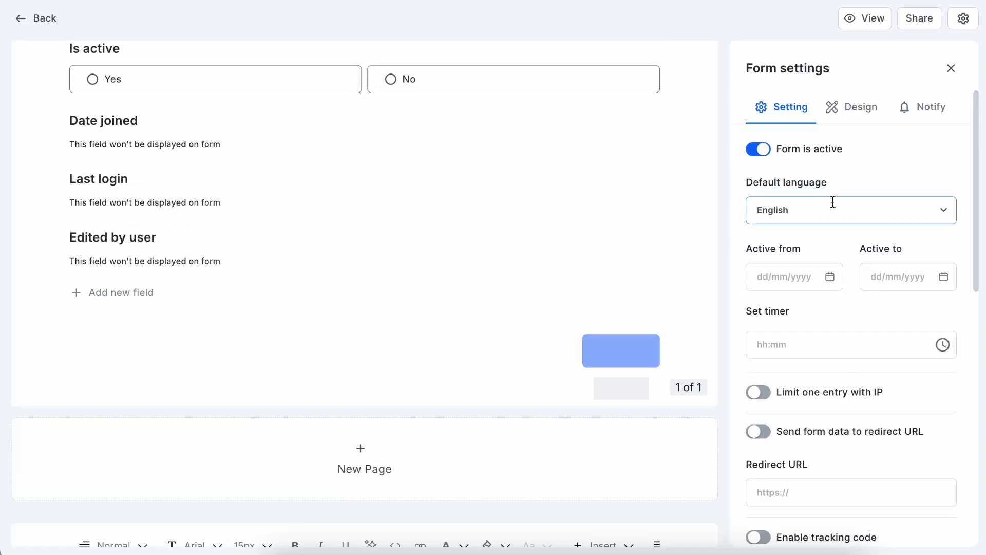
scroll(546, 193, up, 10)
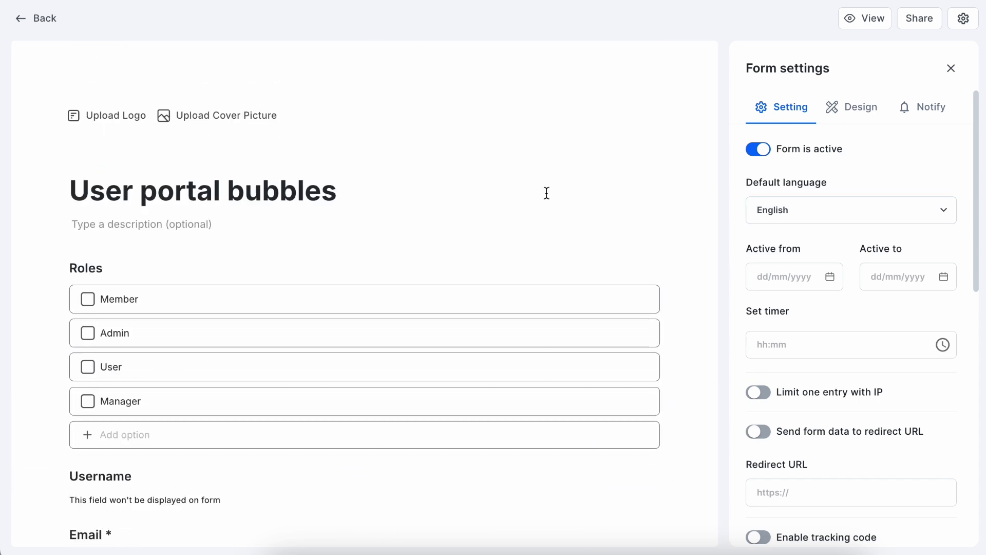
click(155, 440)
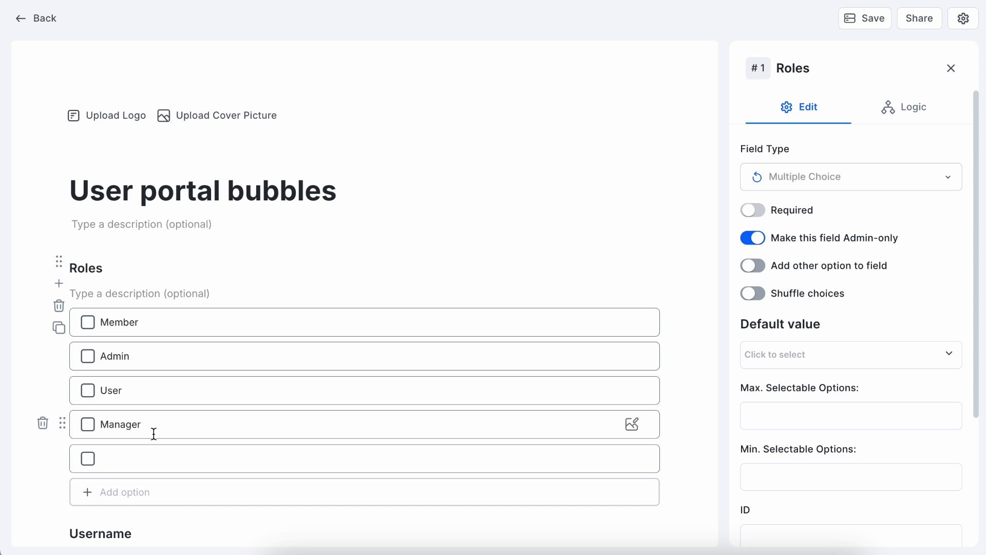
text(VIP membr)
click(877, 24)
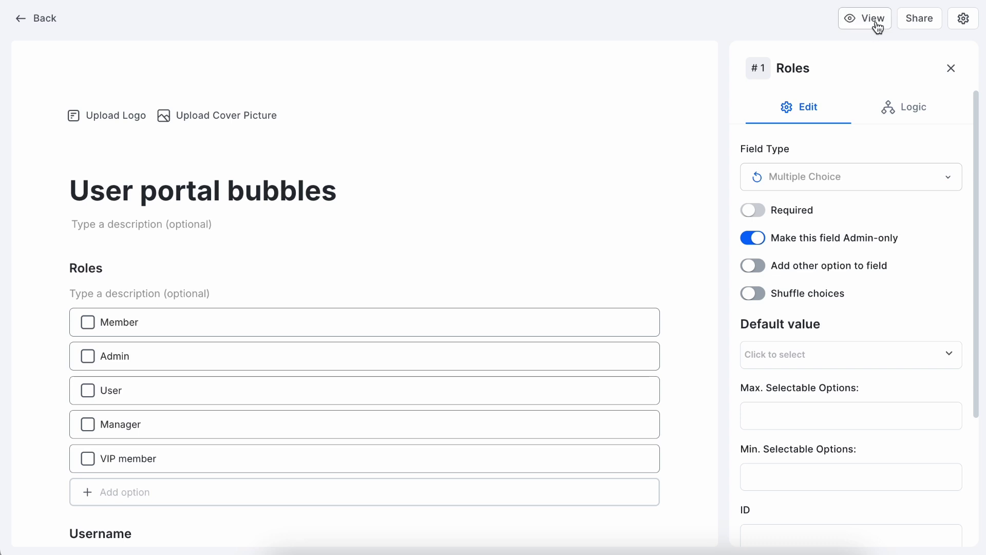
click(44, 18)
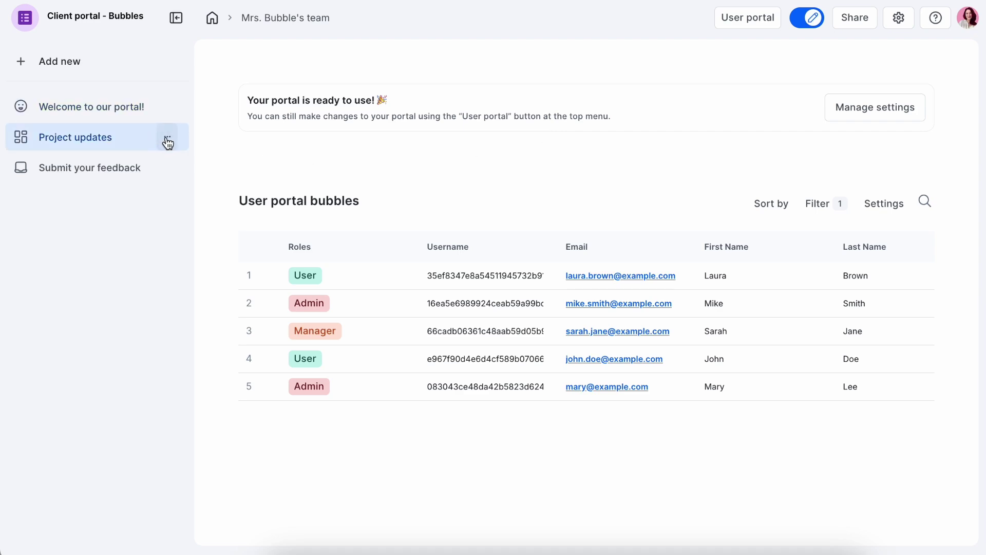
- Set the Project updates page's Access to specific user levels: Admin and User
click(167, 138)
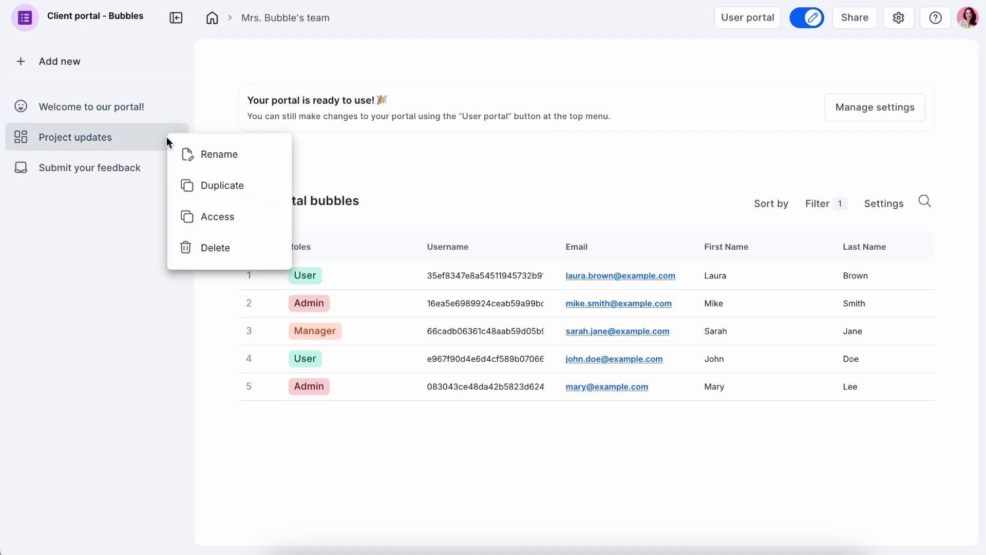
click(217, 218)
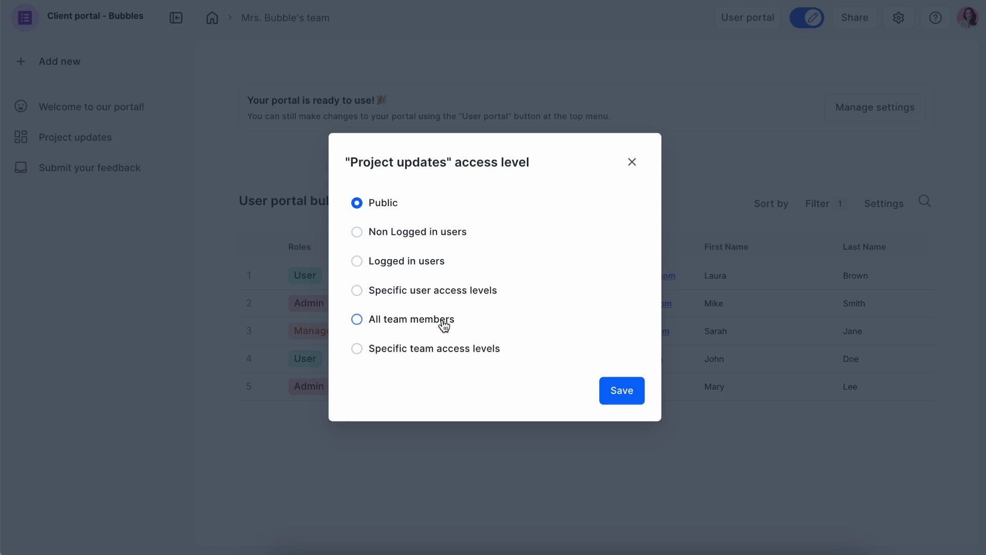
click(482, 293)
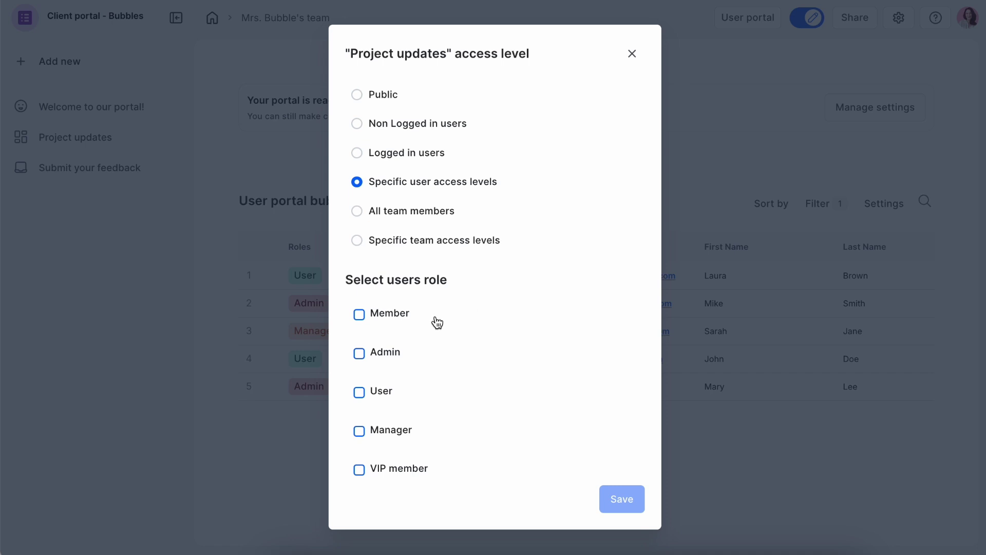
click(367, 354)
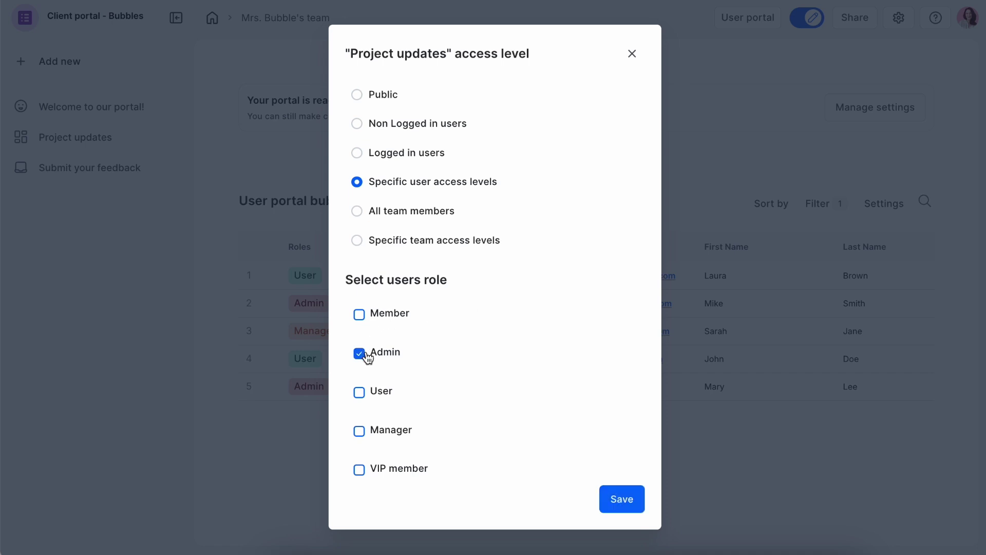
click(361, 398)
click(620, 506)
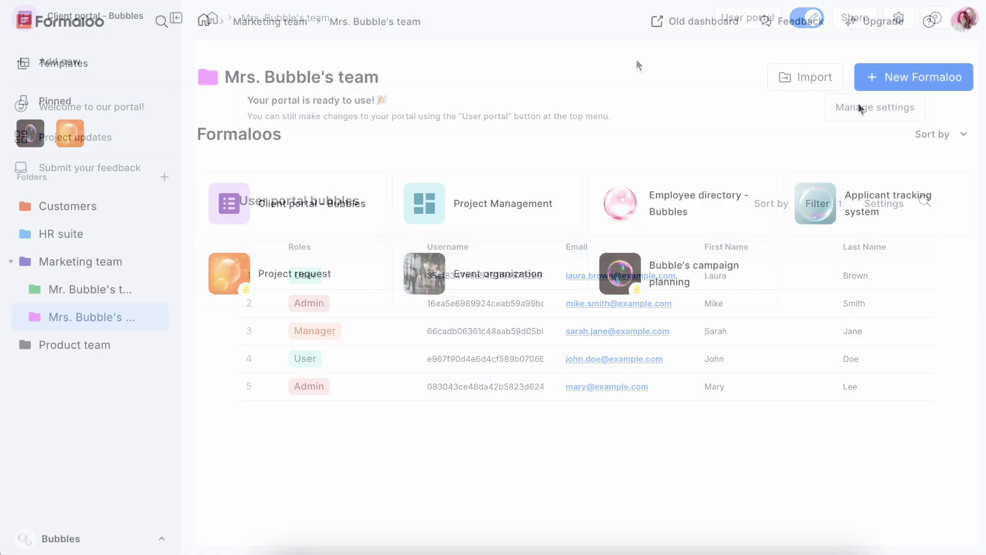
- Create a new Form named 'Client management portal' from the New Formaloo menu
click(914, 82)
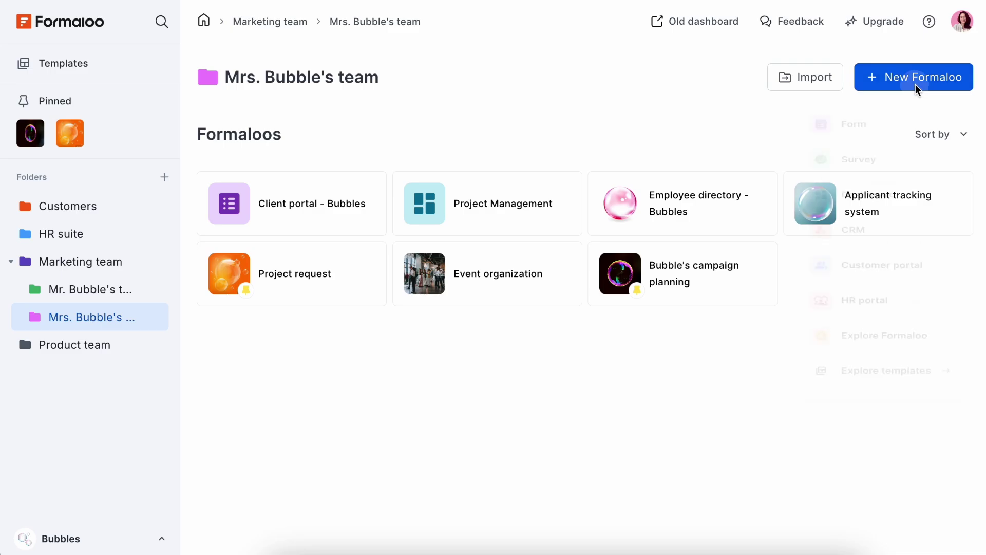
click(861, 136)
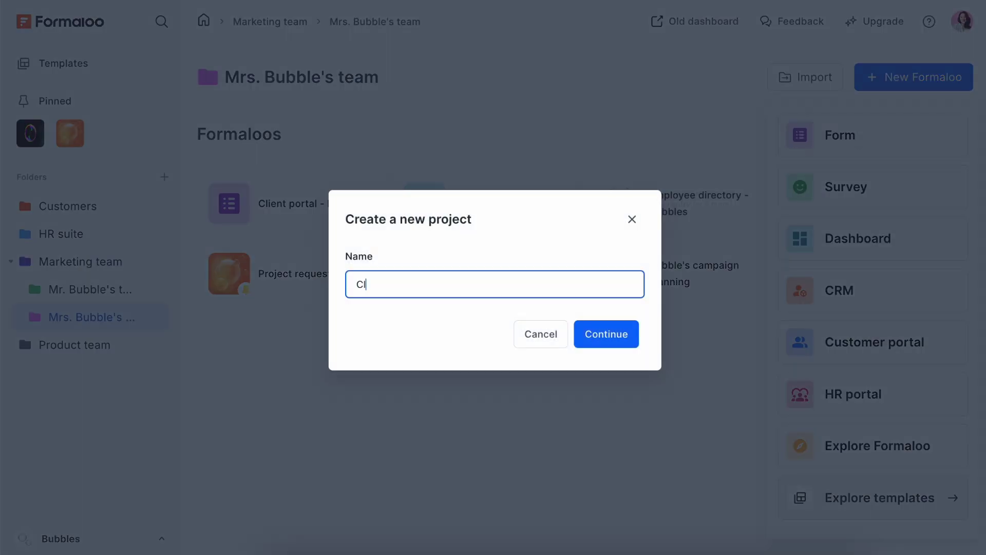
text(Client management portal)
click(620, 335)
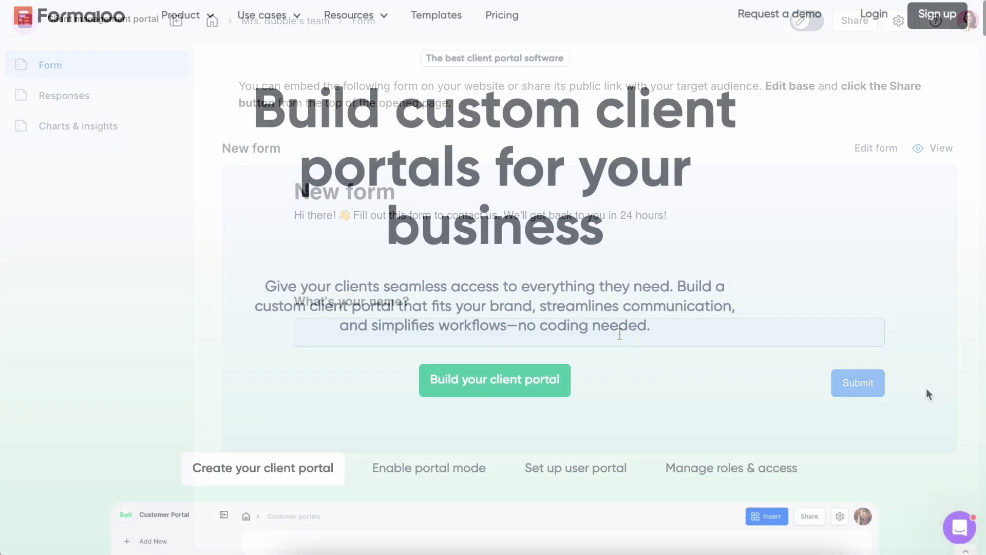
scroll(925, 371, down, 10)
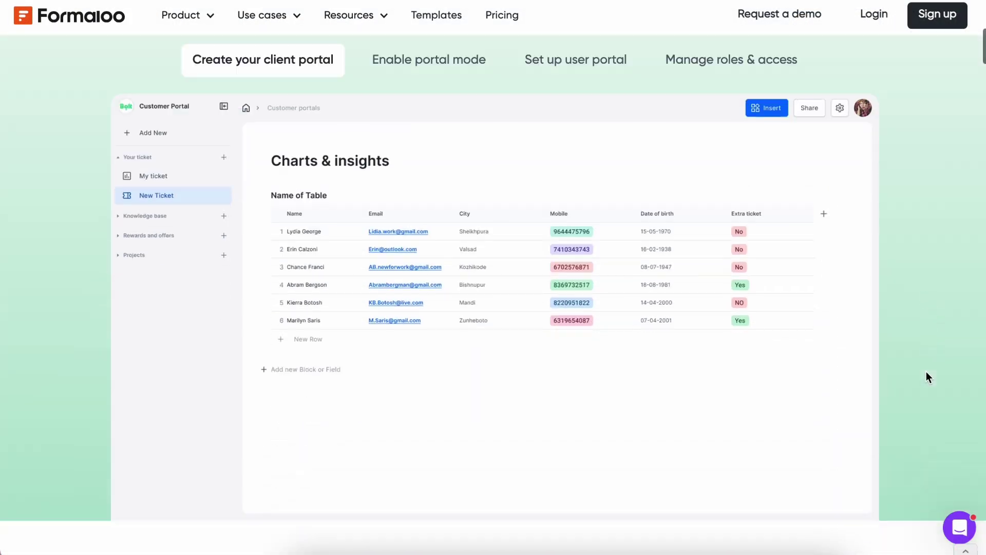
scroll(927, 377, down, 15)
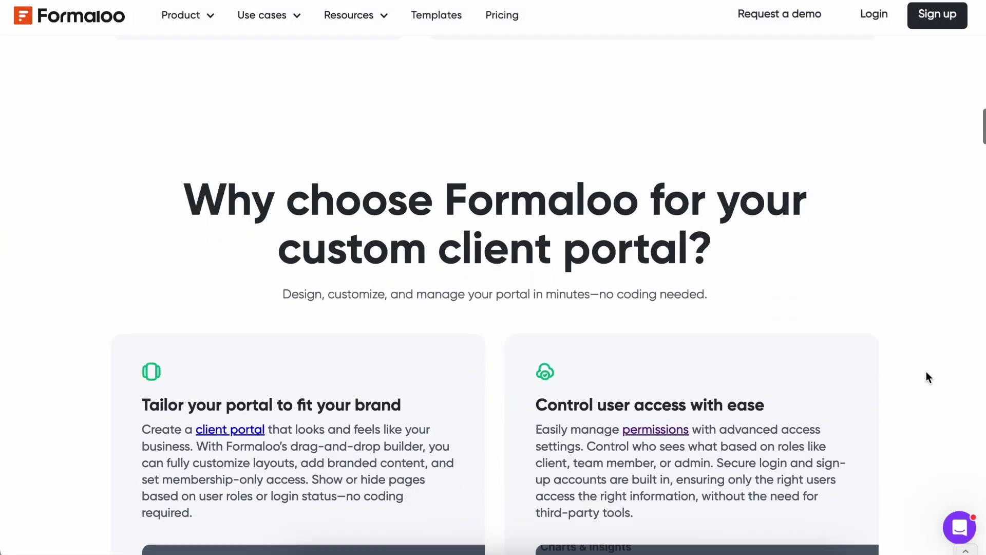
scroll(927, 376, down, 15)
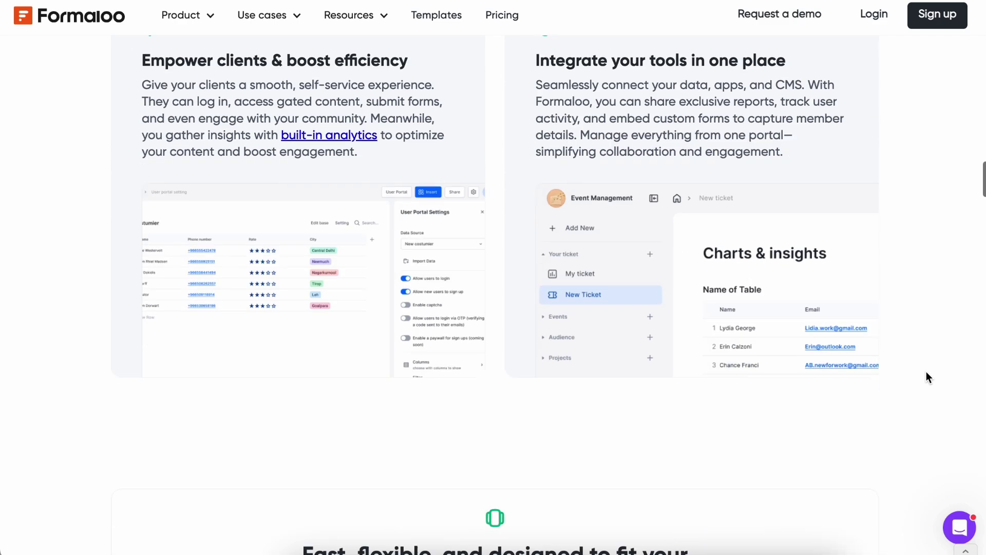
scroll(927, 377, down, 15)
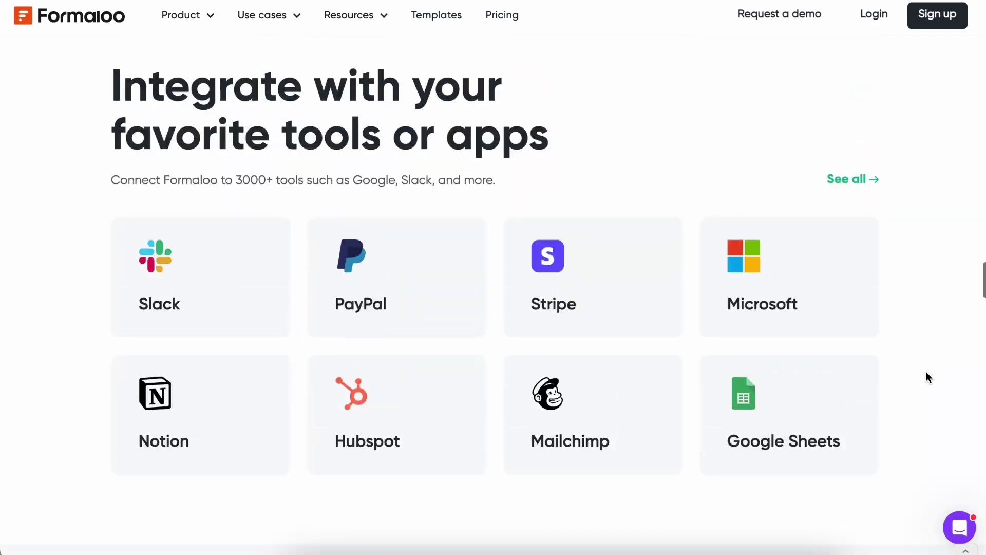
scroll(927, 377, down, 15)
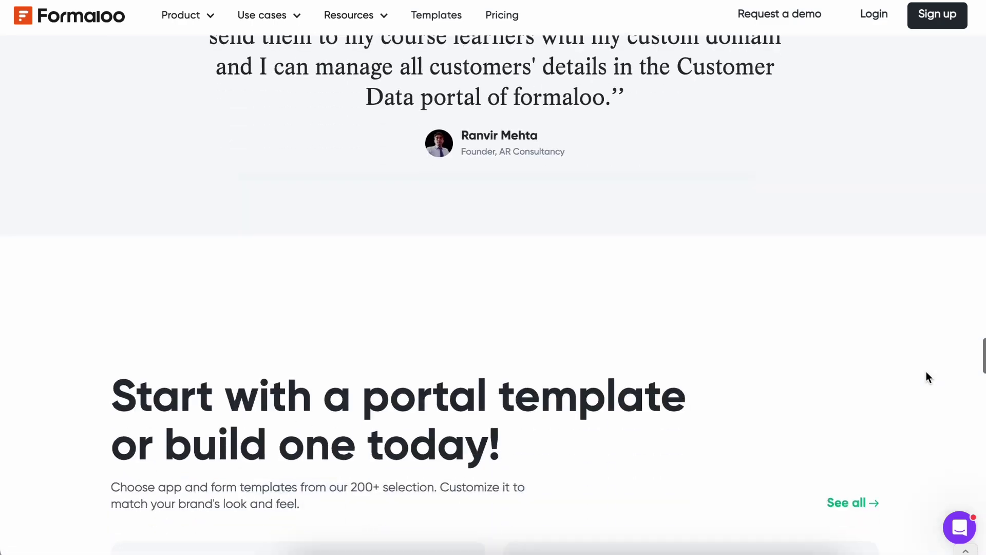
scroll(926, 372, down, 5)
scroll(926, 371, down, 7)
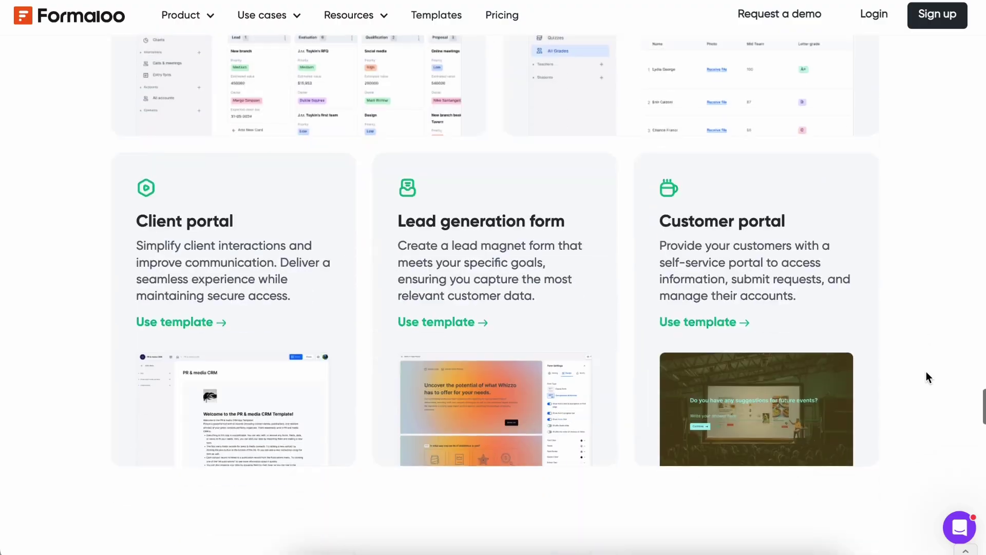